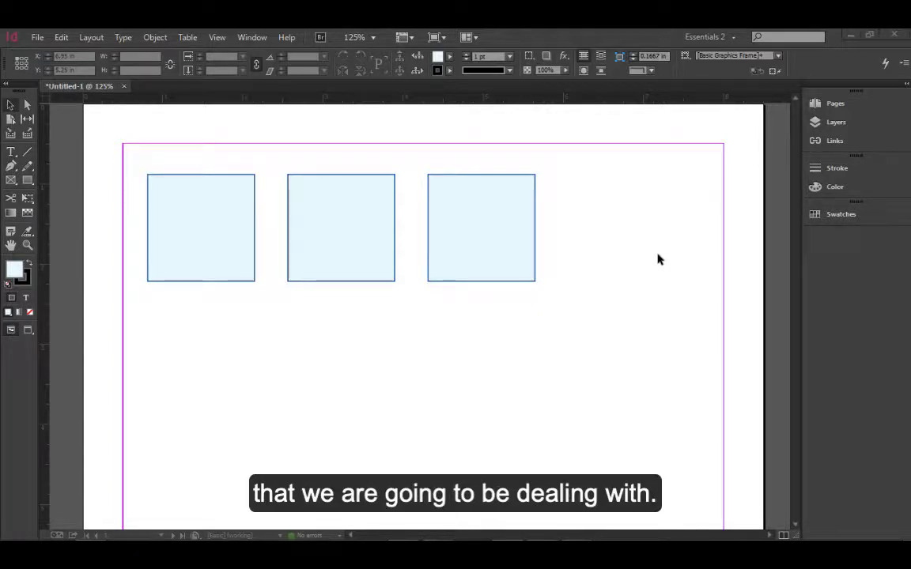
Step: Detach the Color panel from the dock and float it over the page's empty area beside the third square
click(828, 187)
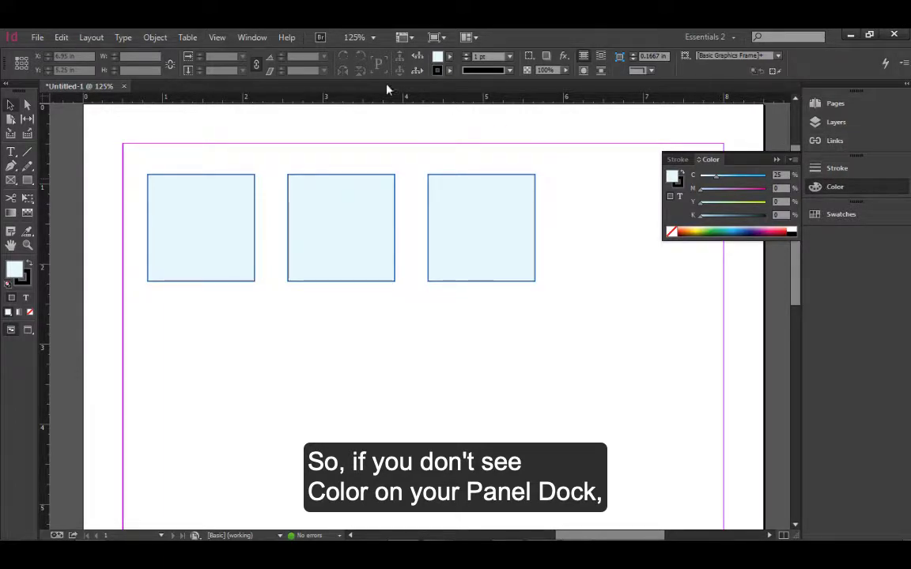
click(253, 37)
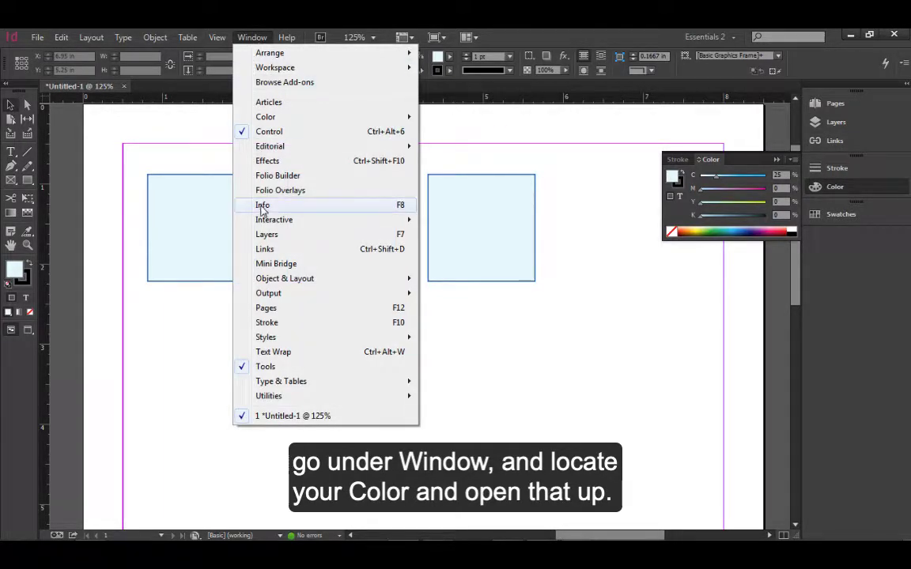
mouse_move(275, 118)
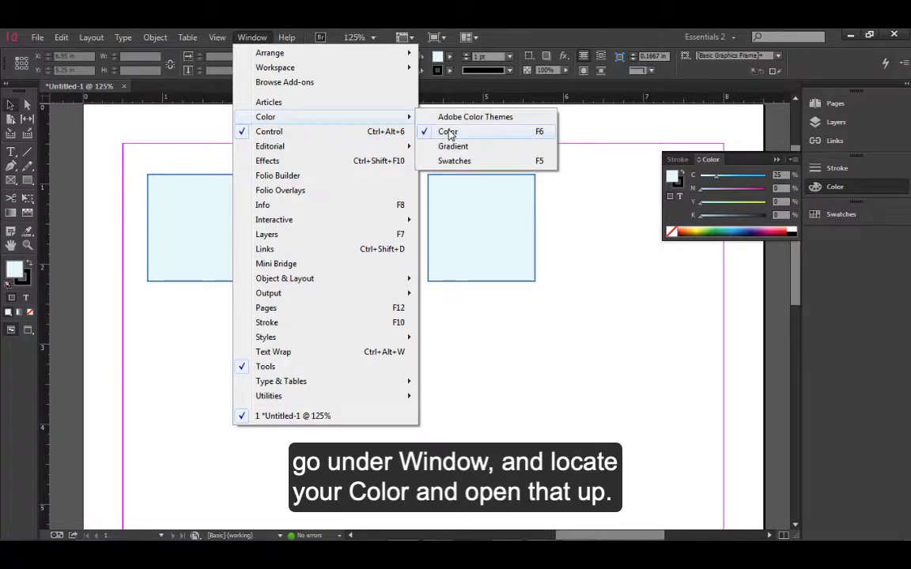
click(709, 159)
drag(710, 158, 574, 166)
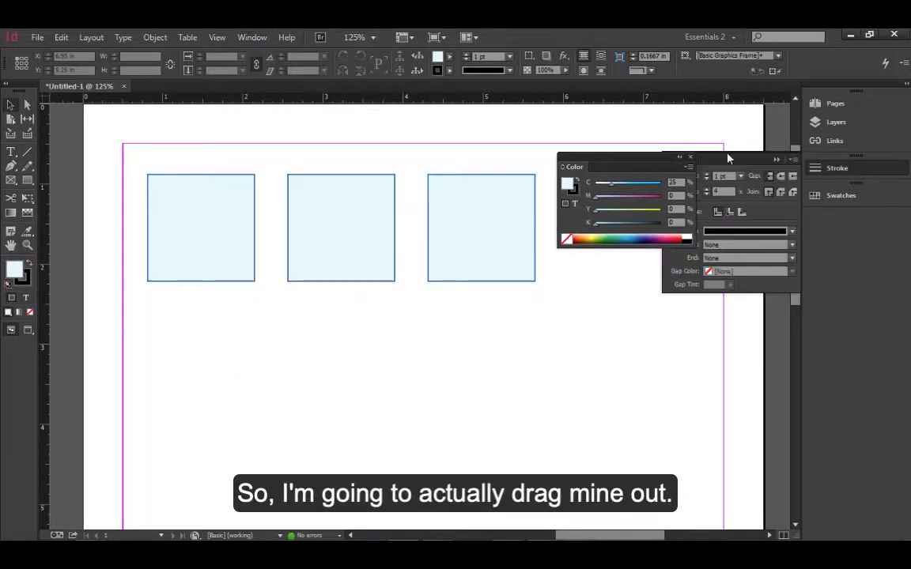
click(776, 161)
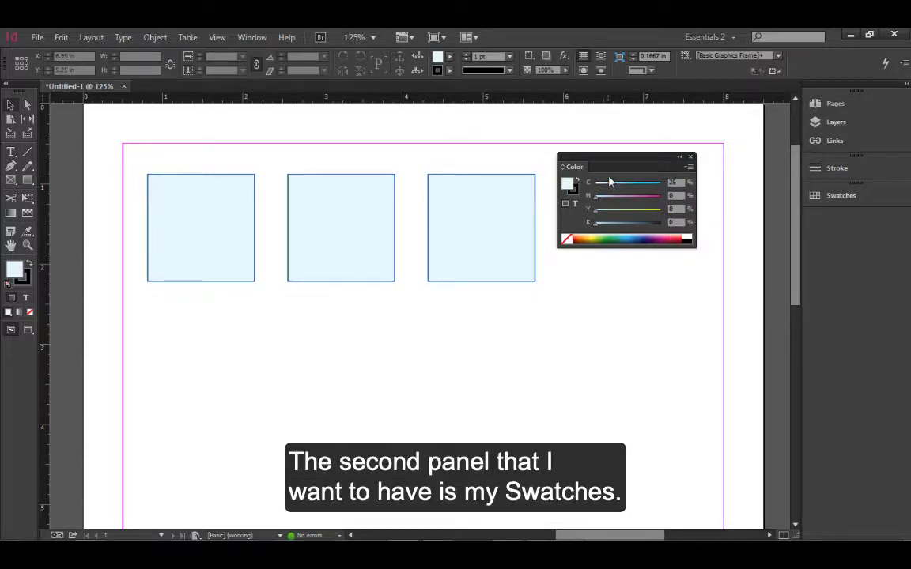
drag(623, 162, 639, 141)
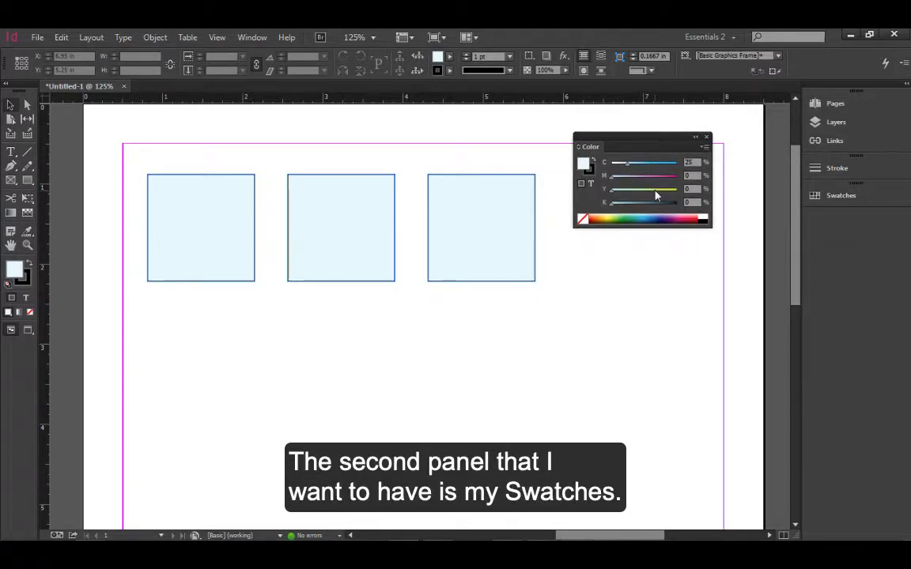
Step: Detach the Swatches panel from the dock and place it directly beneath the floating Color panel
click(848, 196)
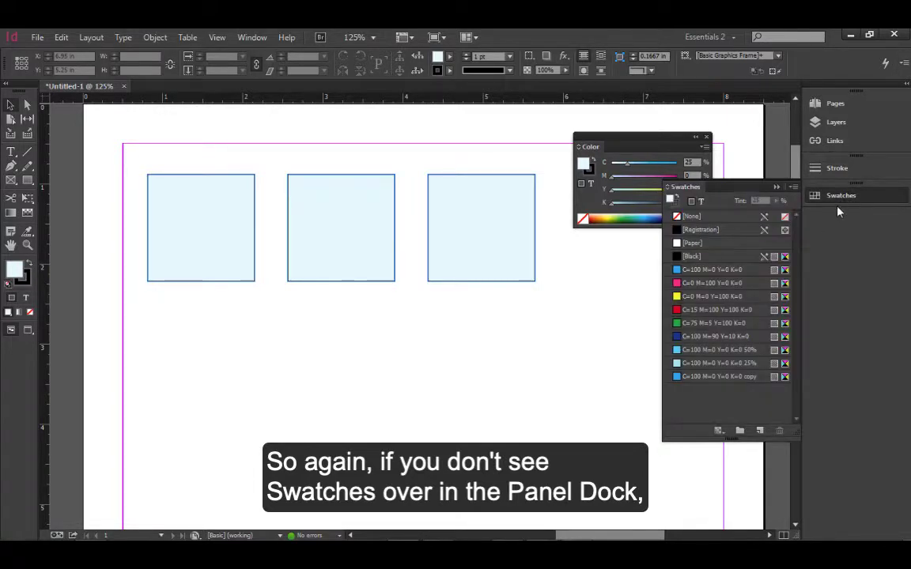
click(252, 37)
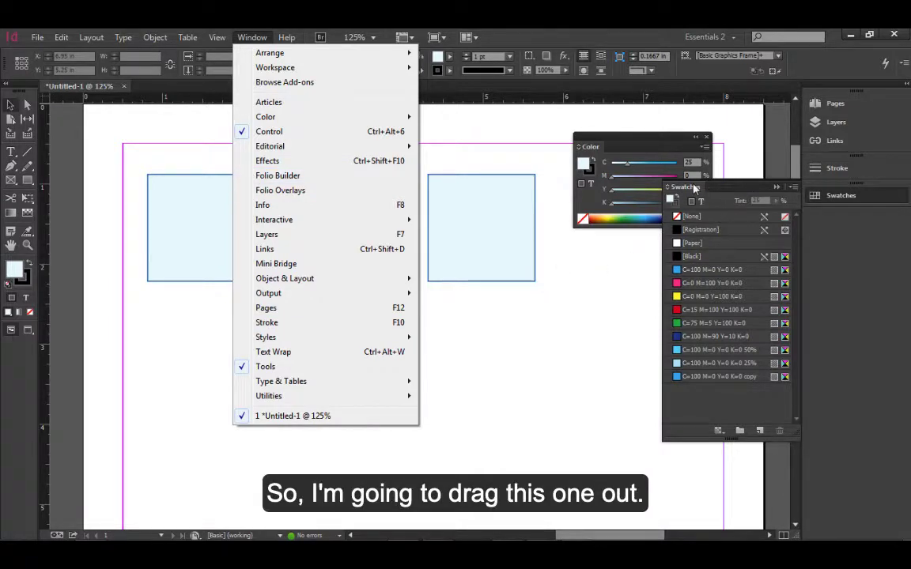
drag(694, 187, 605, 239)
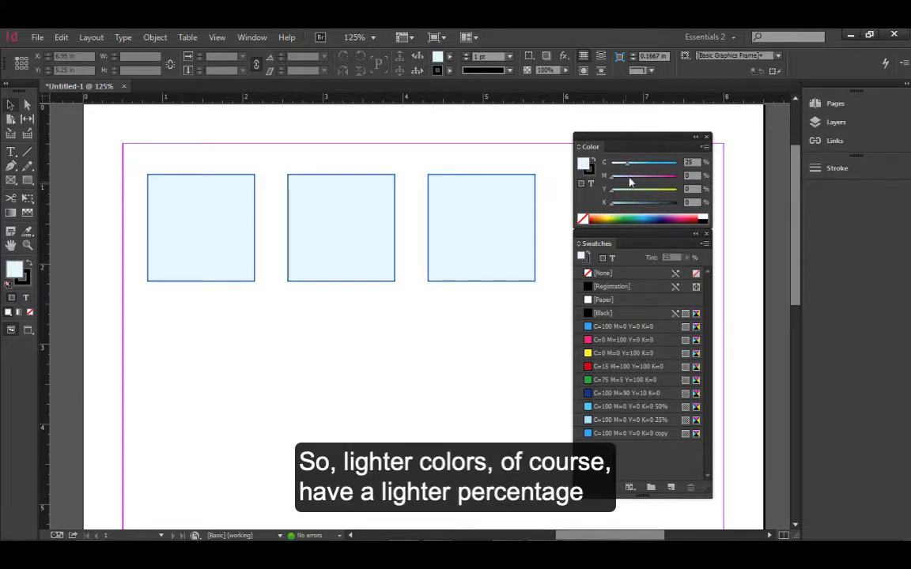
Step: With nothing selected, mix a default fill color of C=100 M=16 Y=0 K=0
drag(634, 167, 621, 168)
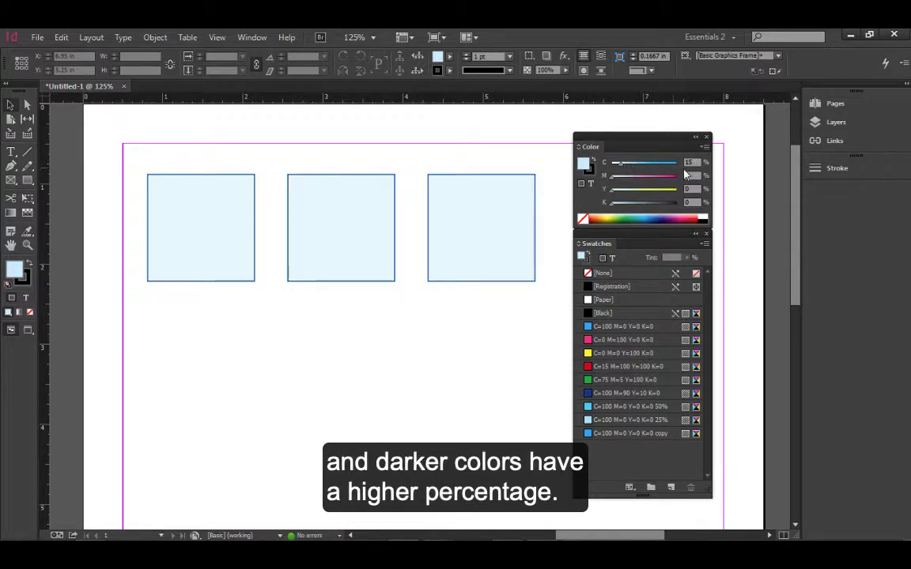
drag(615, 163, 684, 170)
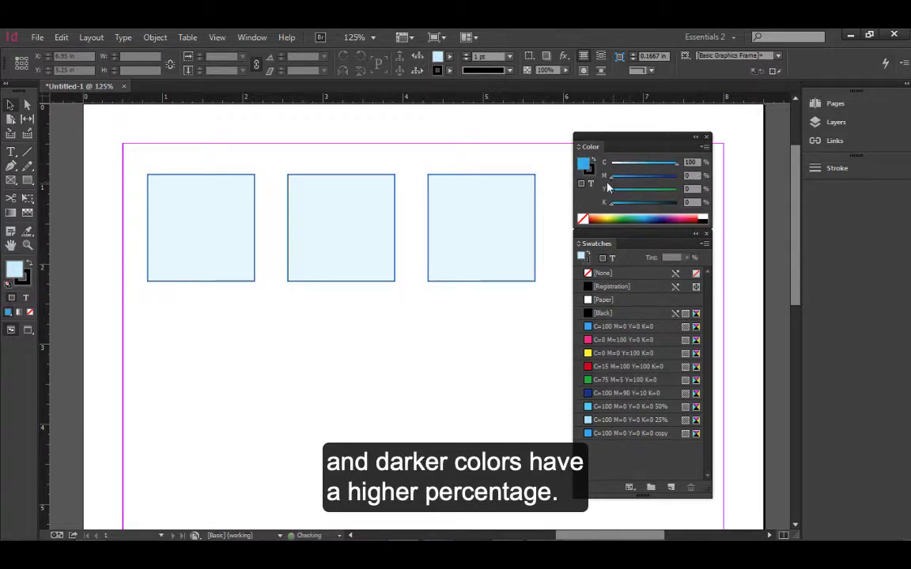
drag(611, 175, 636, 177)
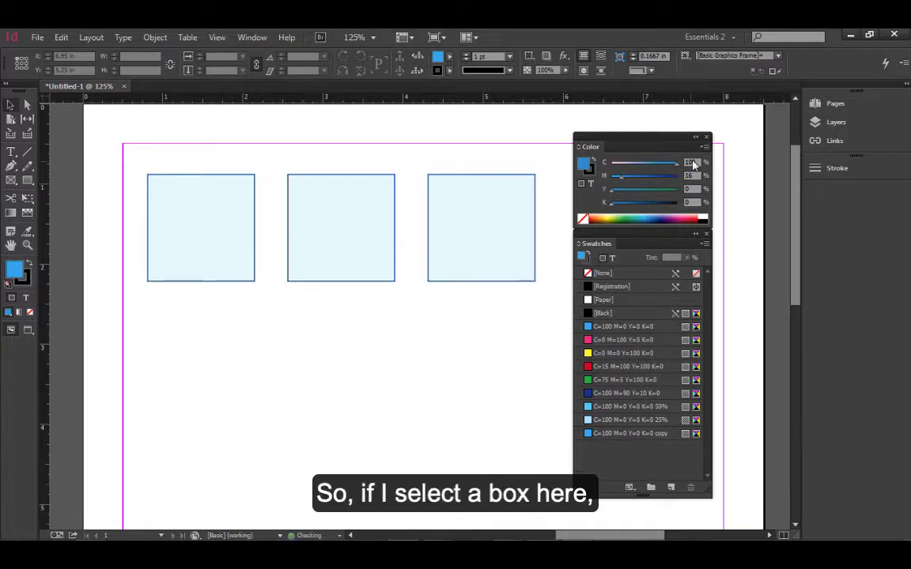
Step: Select the middle square and vary its fill's cyan between 0% and 100%, ending at 100%
click(332, 212)
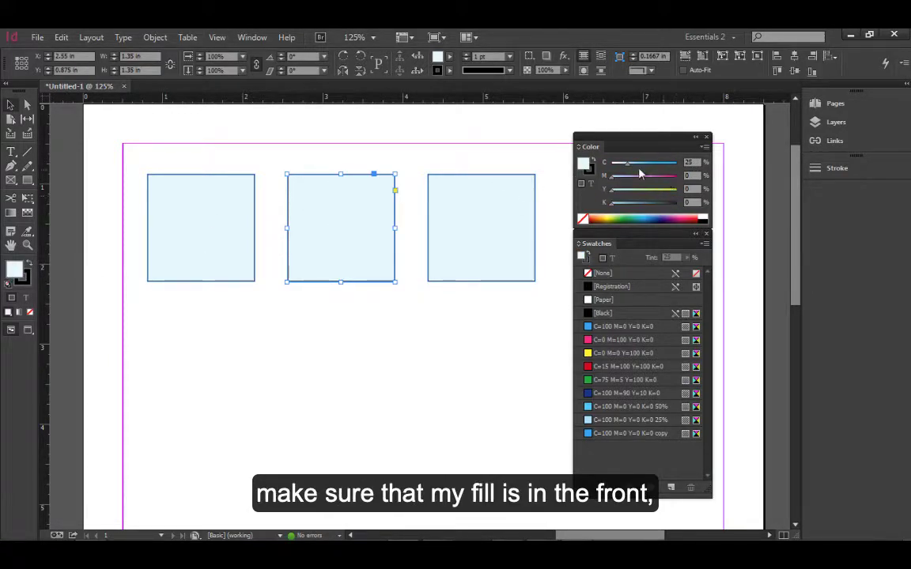
drag(632, 164, 676, 171)
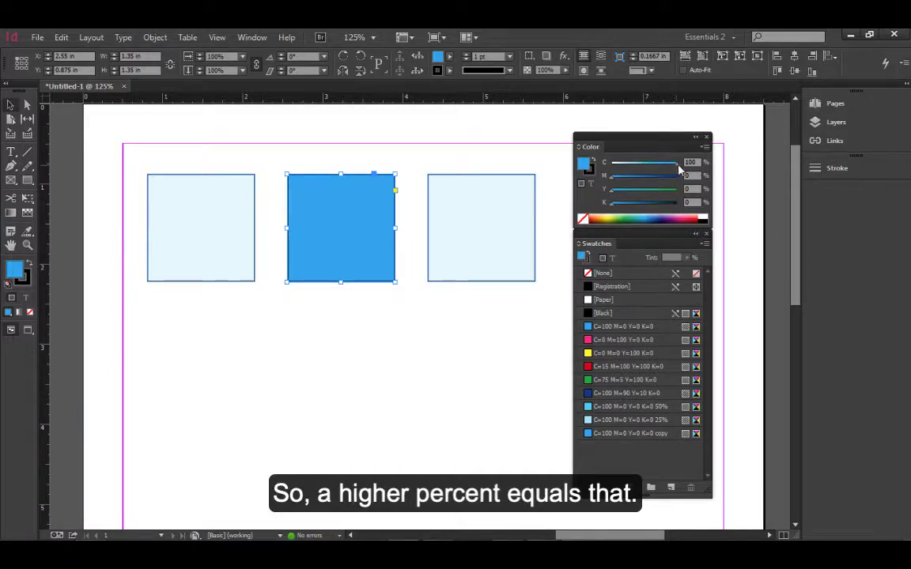
drag(679, 169, 542, 153)
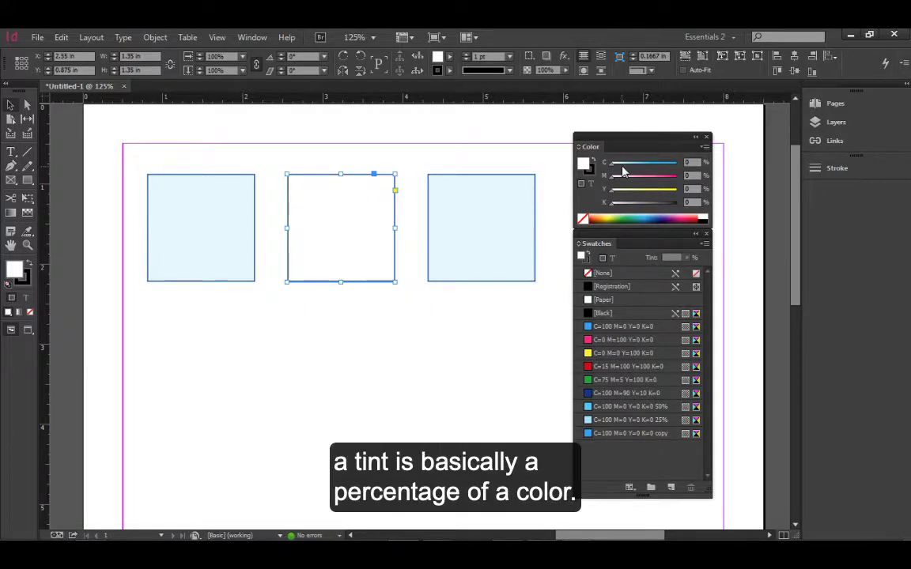
drag(623, 167, 683, 171)
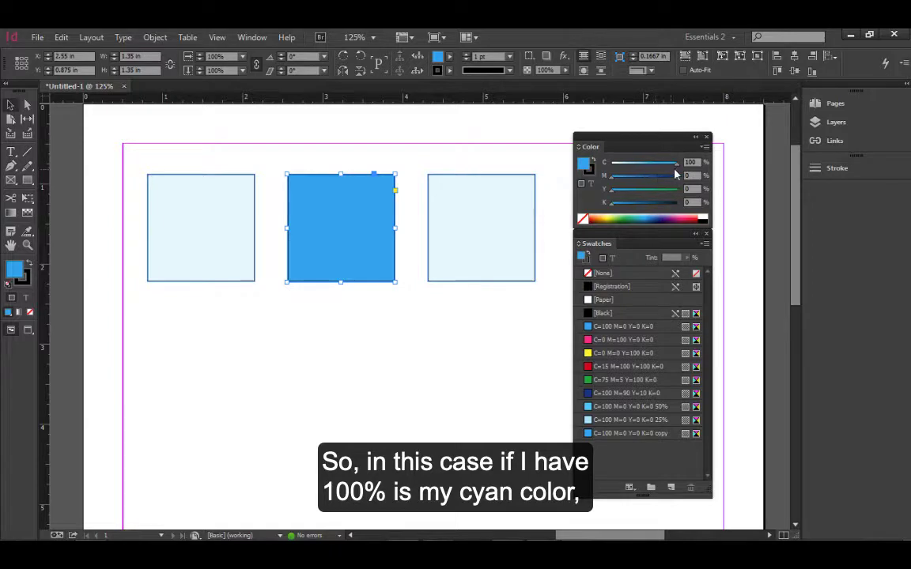
mouse_move(675, 173)
mouse_down()
mouse_move(649, 165)
mouse_move(687, 166)
mouse_up()
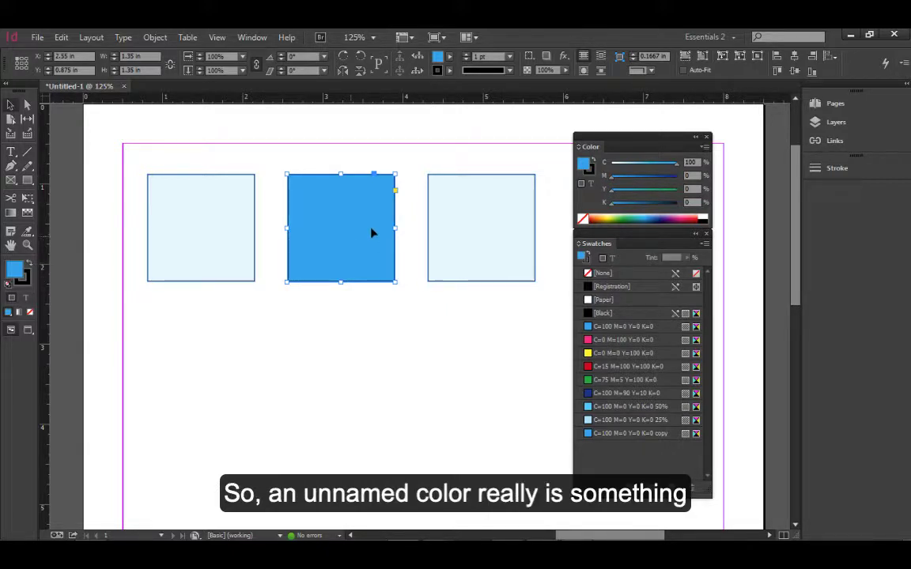
Step: Mix a brown fill for the middle square, replace it with light green C=27 M=0 Y=64 K=0 using the Color Picker, and deselect the square
drag(647, 177, 628, 165)
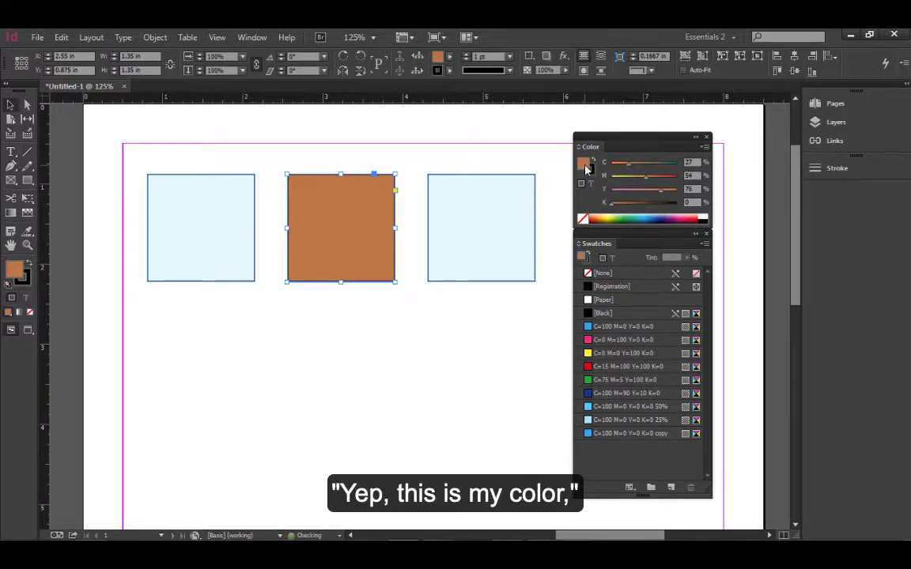
double_click(586, 168)
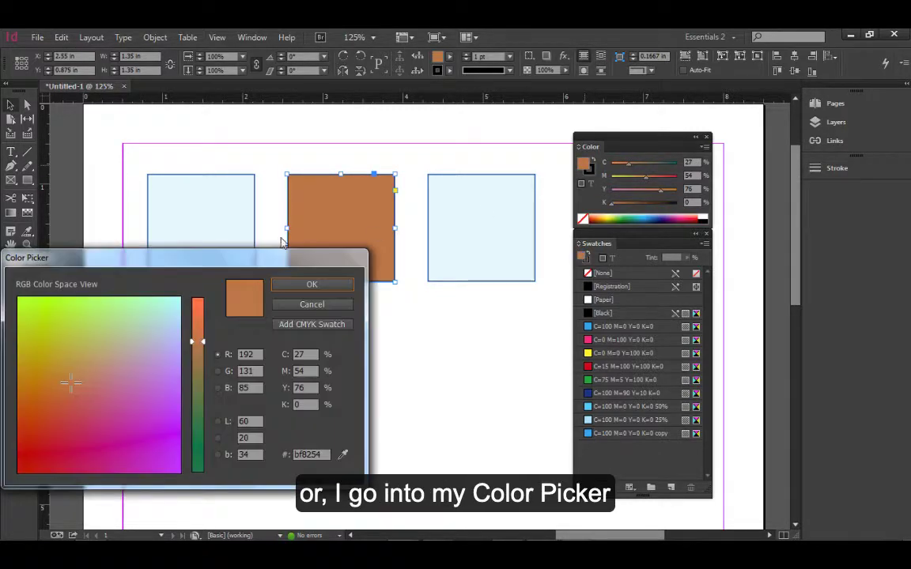
drag(238, 257, 472, 265)
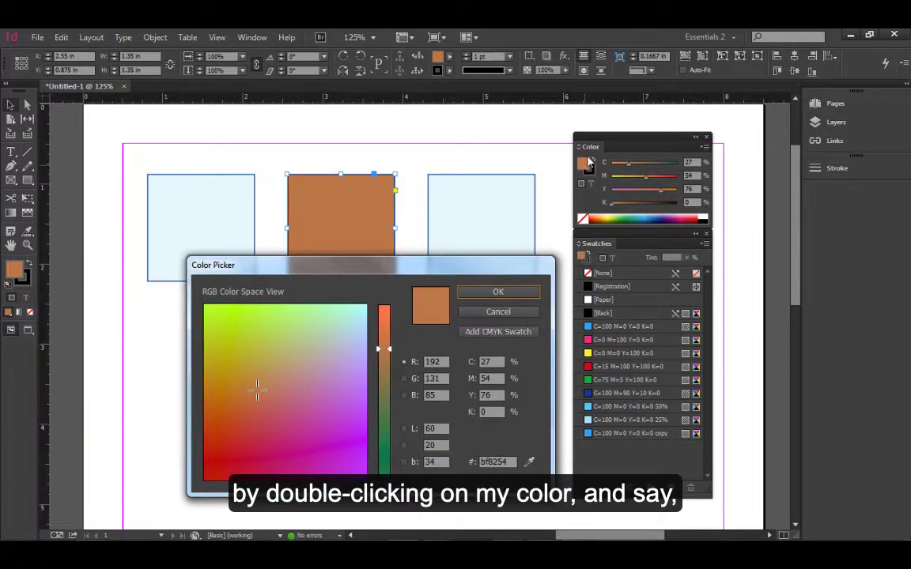
click(284, 316)
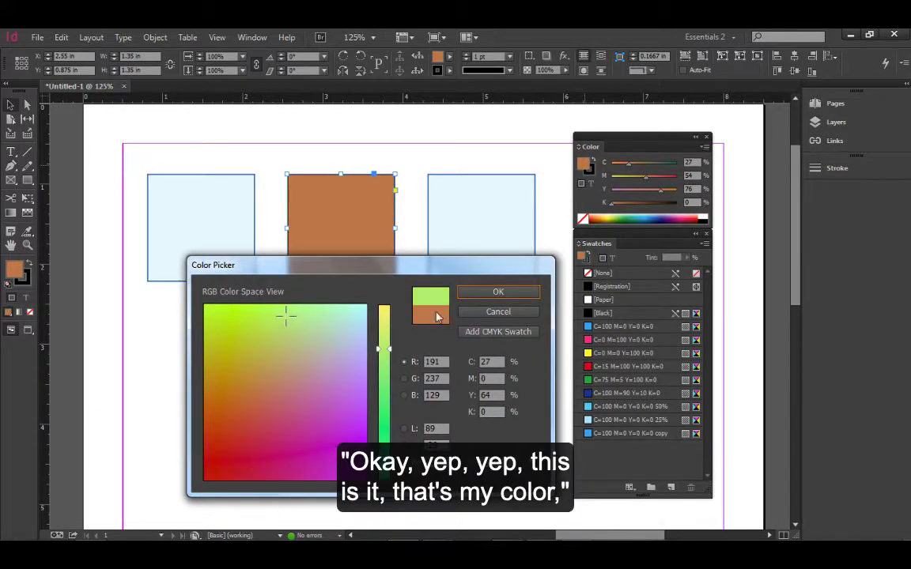
click(493, 291)
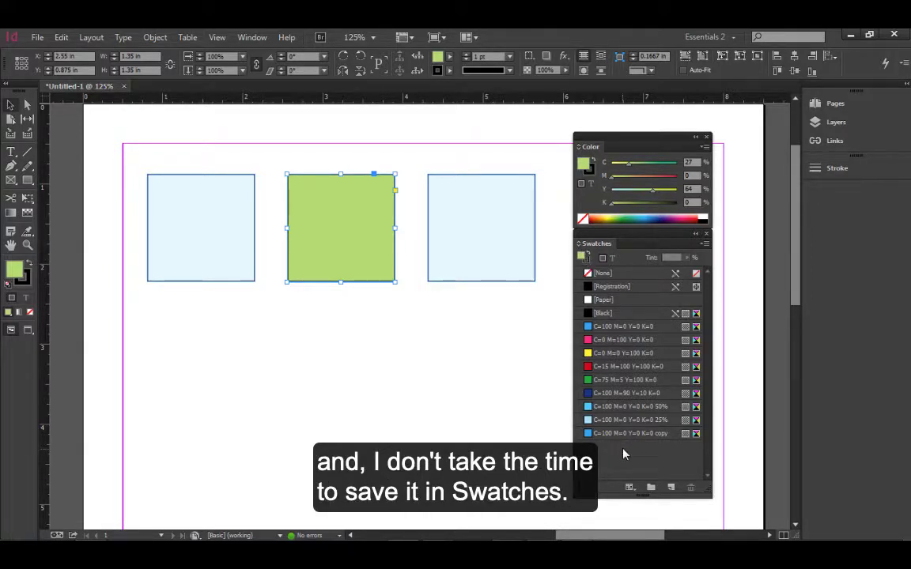
click(417, 370)
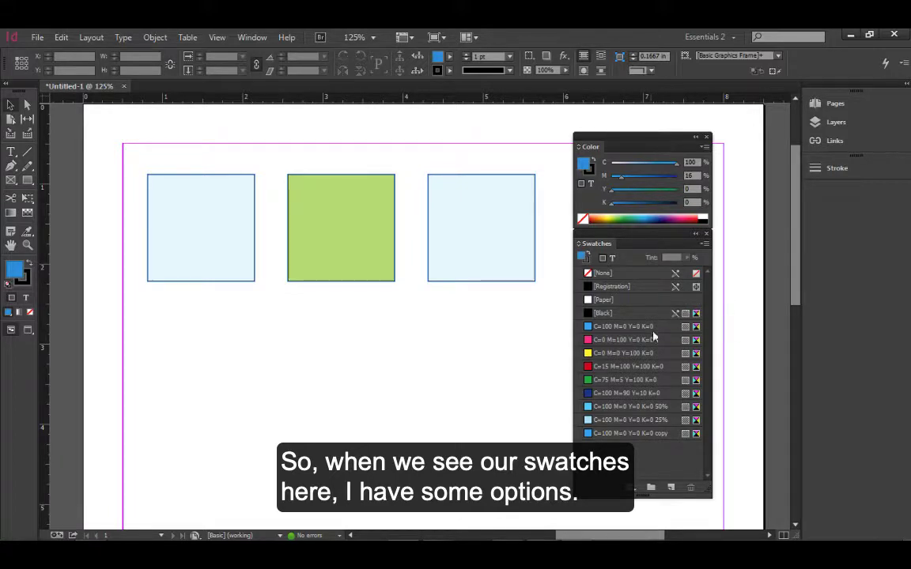
Step: View only the color swatches and only the gradient swatches, and return to showing all swatches
click(638, 489)
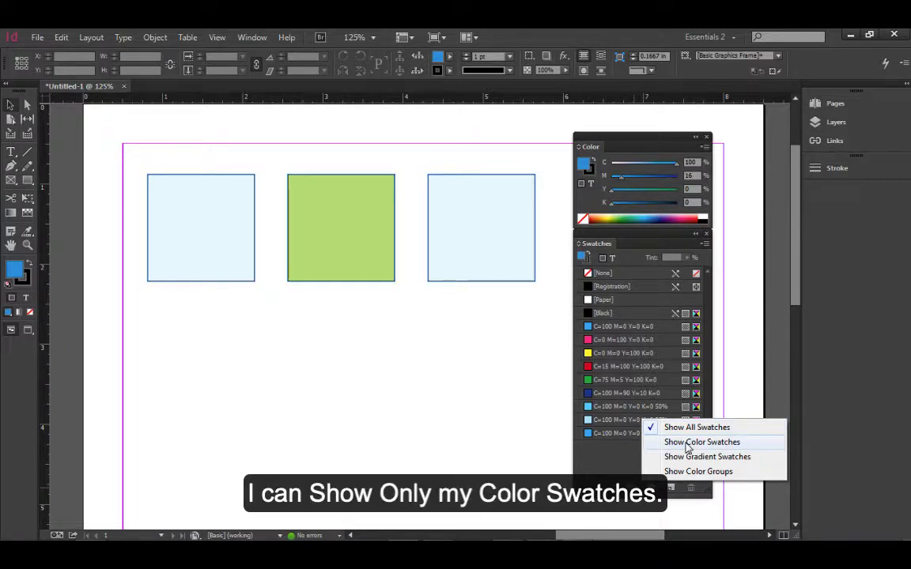
click(686, 443)
click(638, 490)
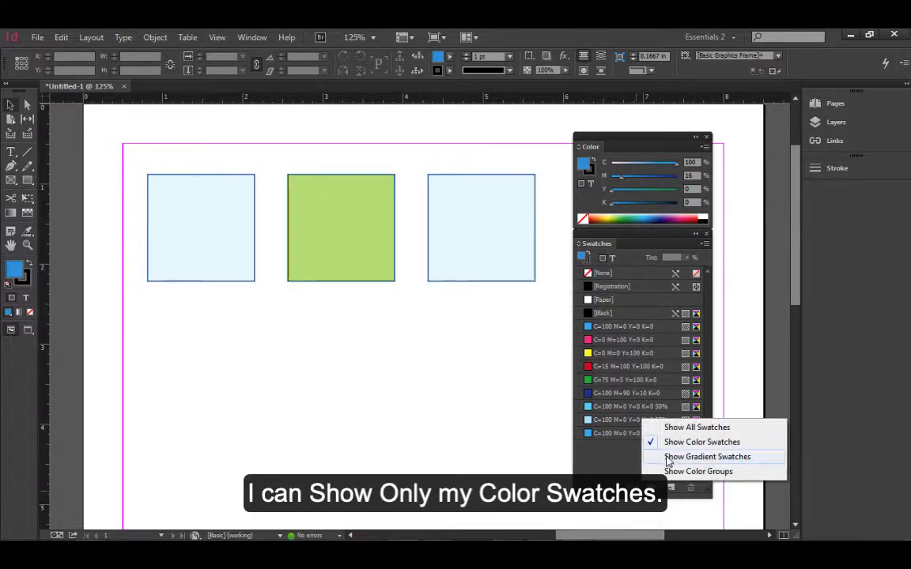
click(668, 458)
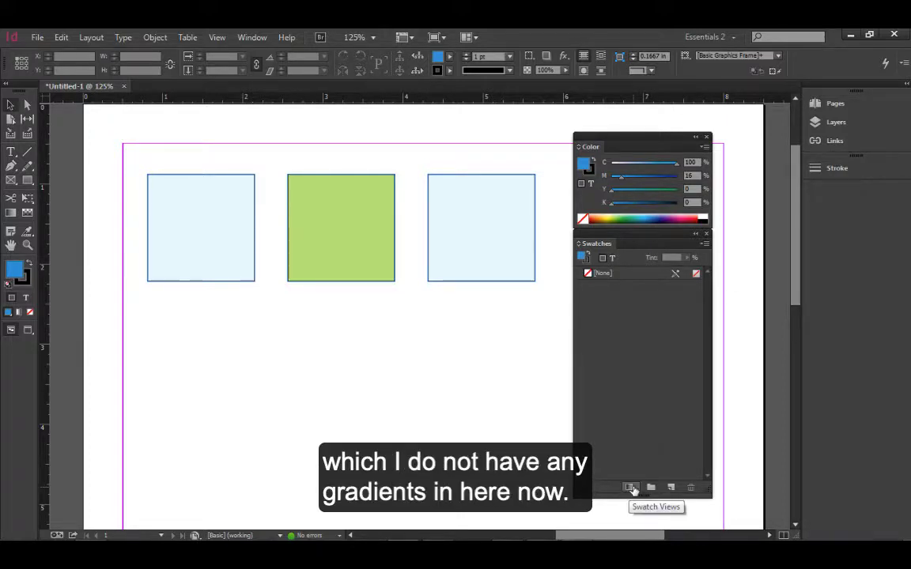
click(631, 489)
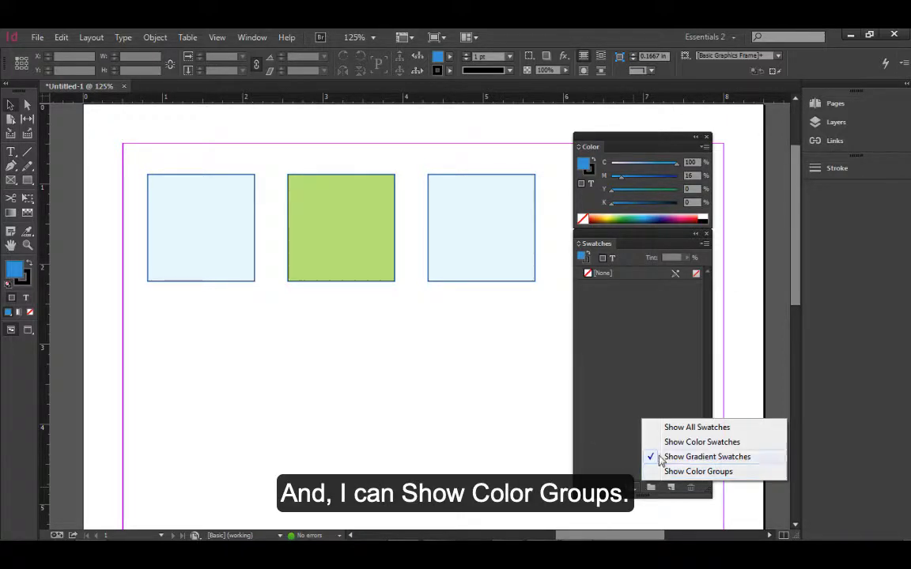
click(672, 428)
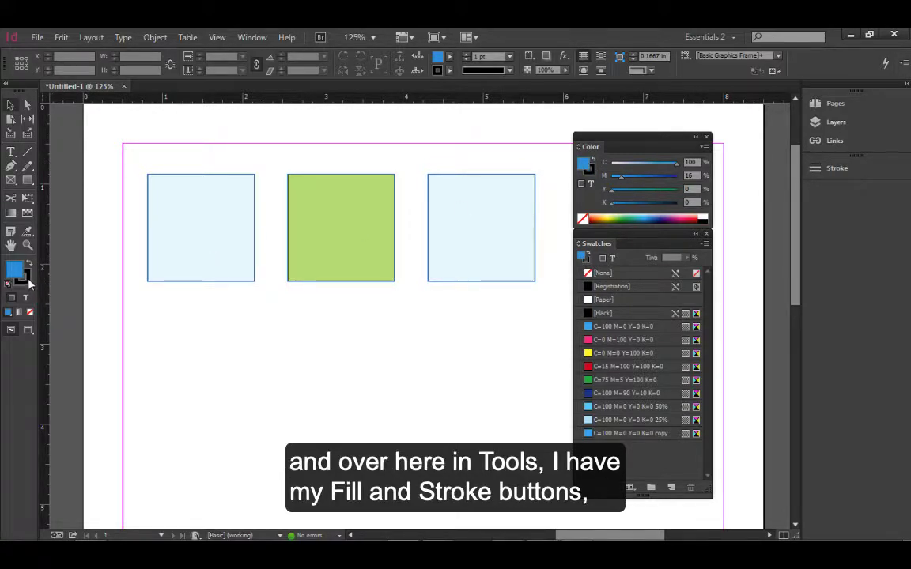
Step: Make the stroke color active and switch back to the fill color
click(589, 171)
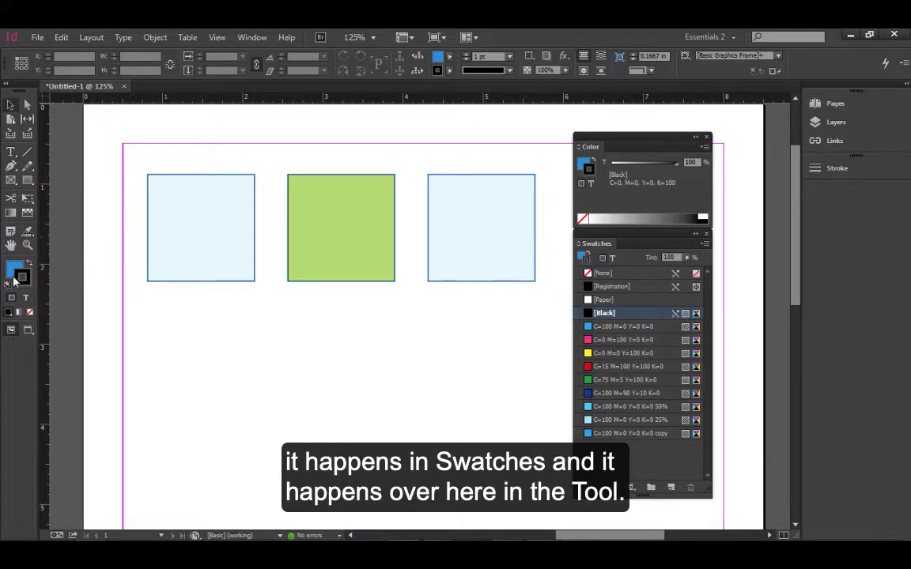
click(585, 164)
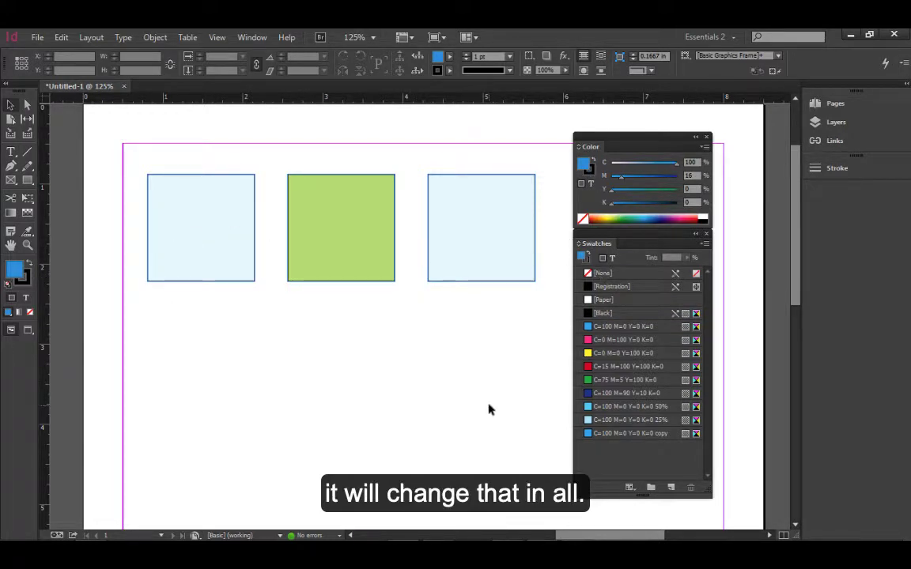
Step: Preview the swatch list as small swatches, restore the Name view, and slightly widen the Swatches panel
click(706, 244)
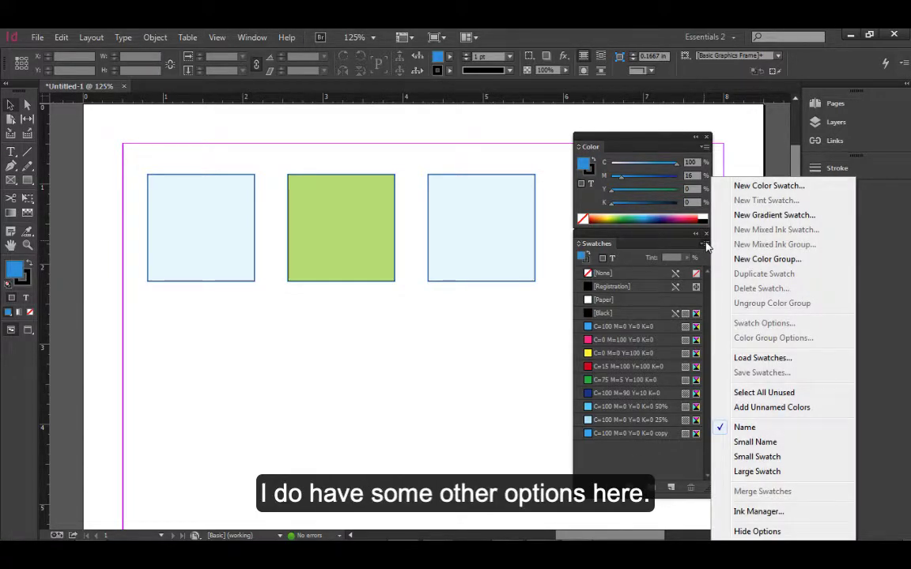
click(756, 457)
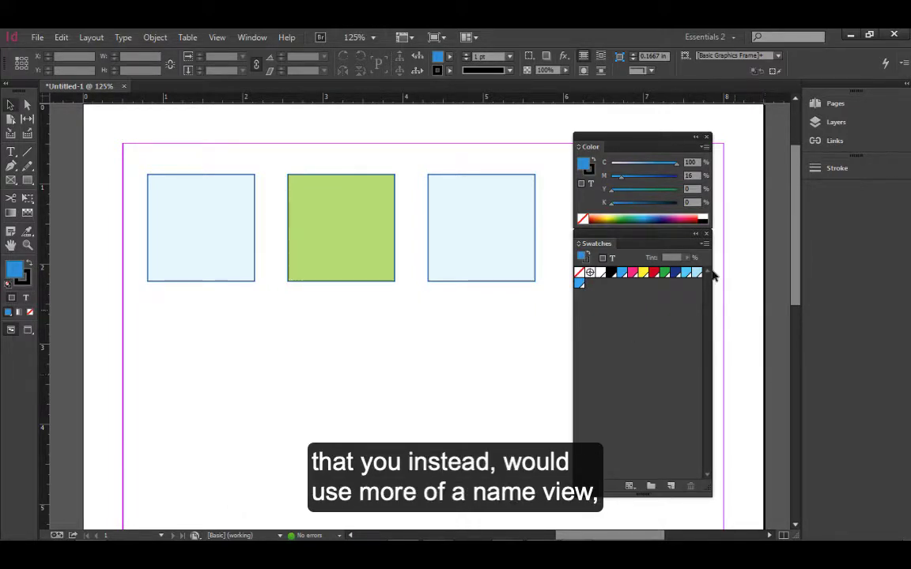
click(706, 245)
click(739, 427)
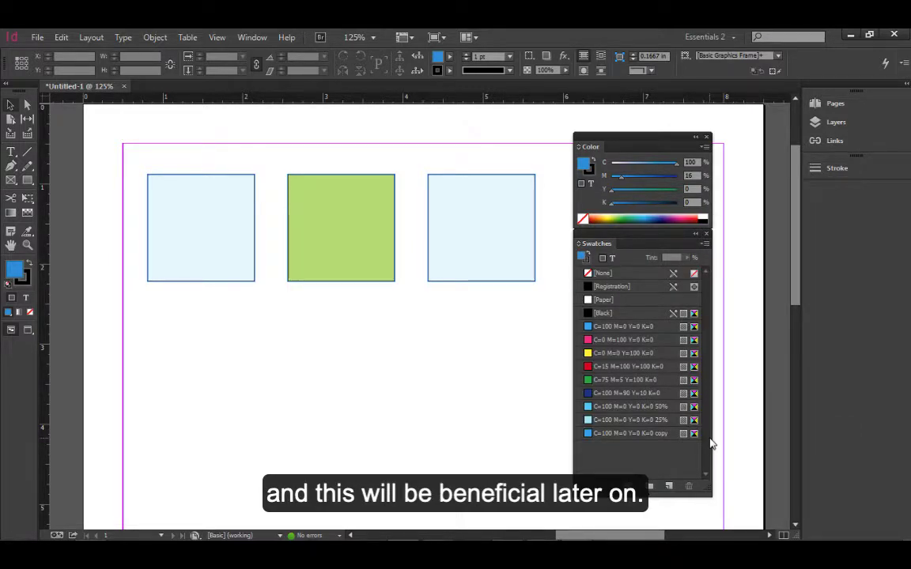
drag(709, 489, 726, 496)
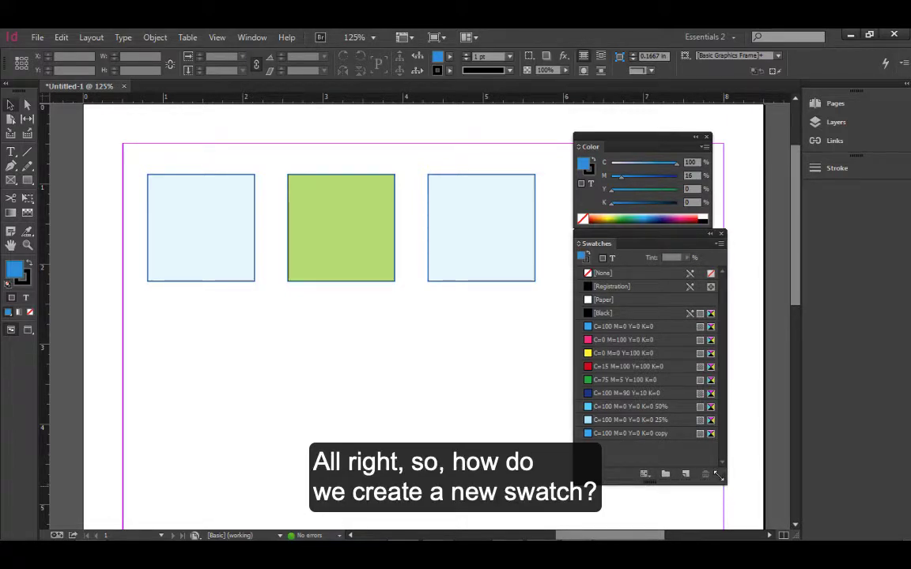
Step: Start a new color swatch, turn off naming by color value, and name it Class Example
click(718, 245)
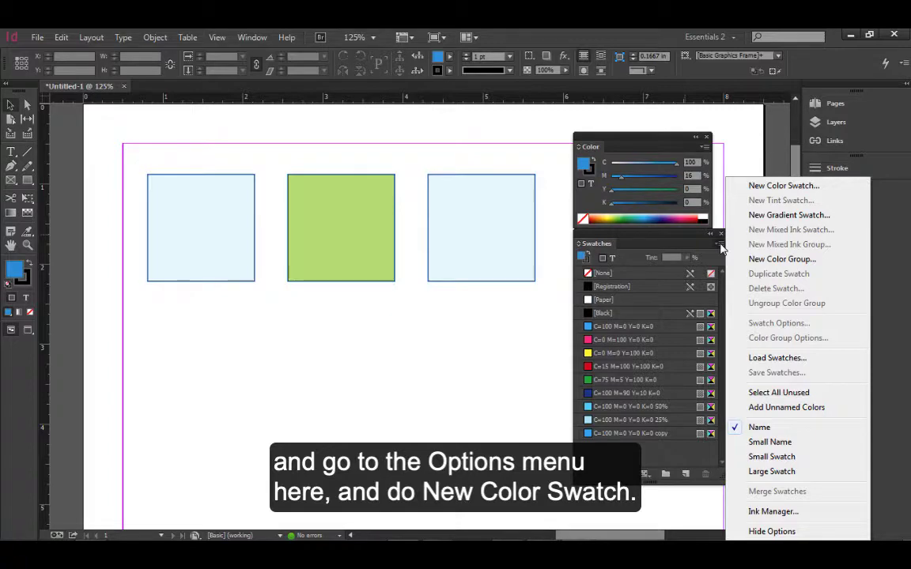
click(783, 187)
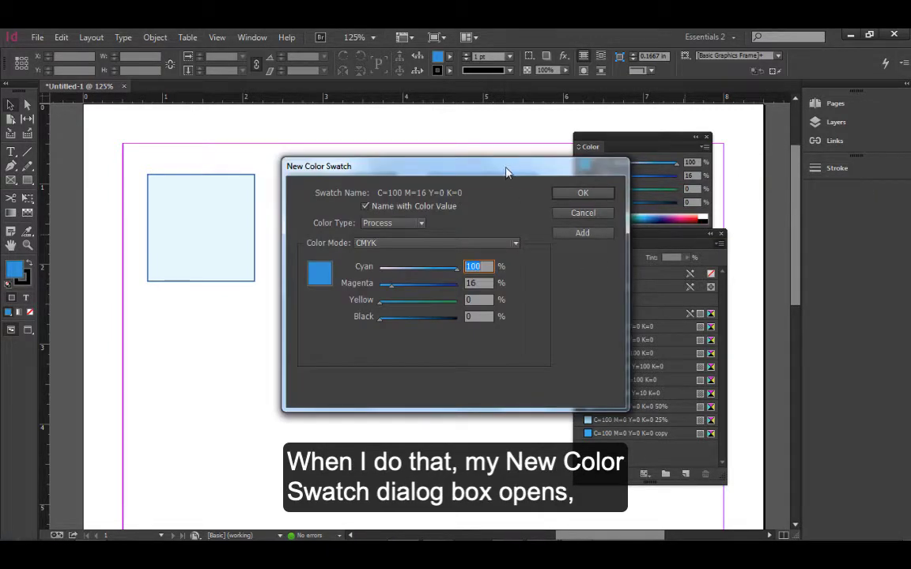
drag(507, 173, 423, 170)
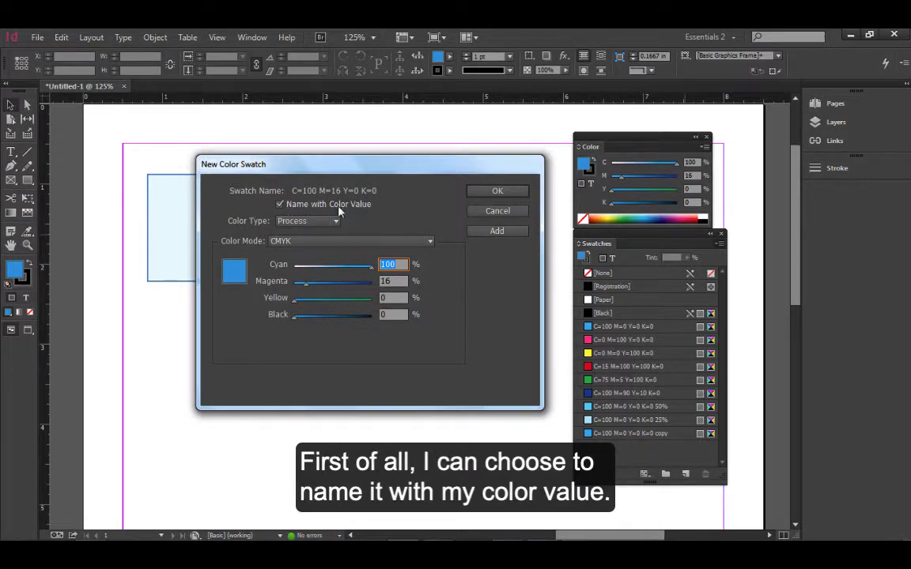
click(279, 205)
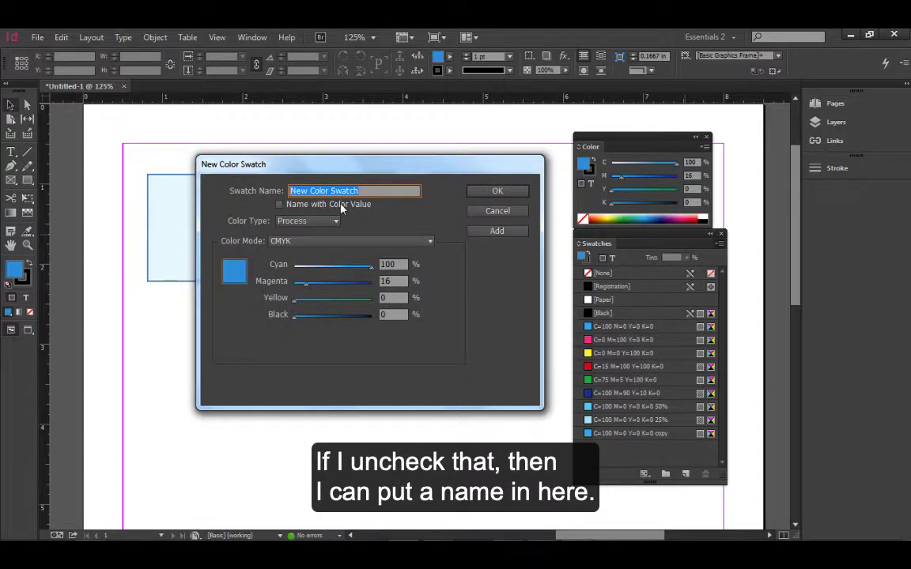
text(Class)
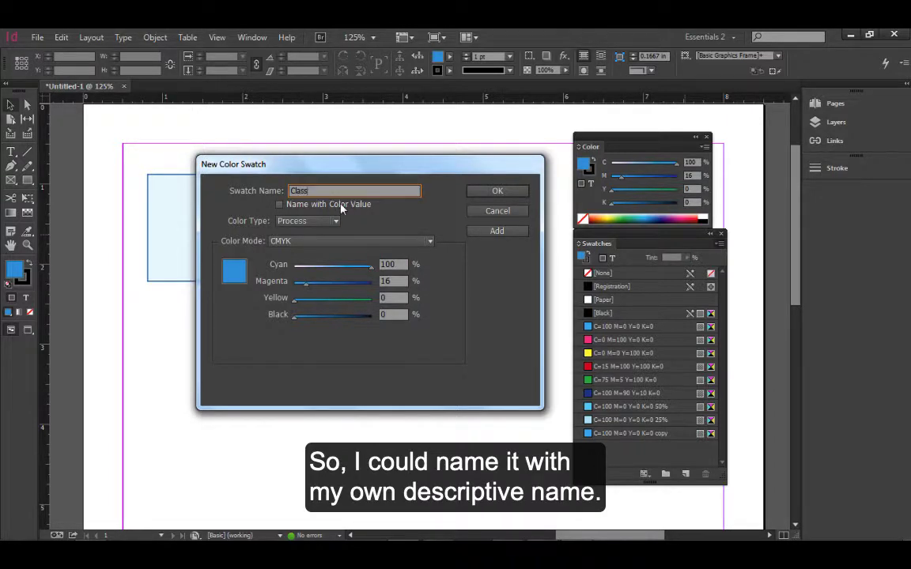
text( Example)
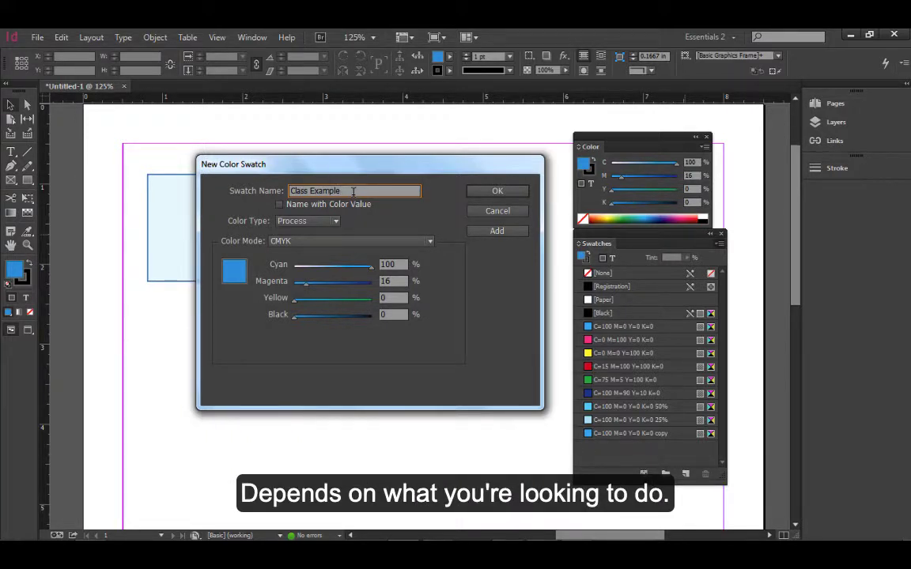
Step: Choose Process as the new swatch's color type and CMYK as its color mode, looking through the available color libraries
click(306, 221)
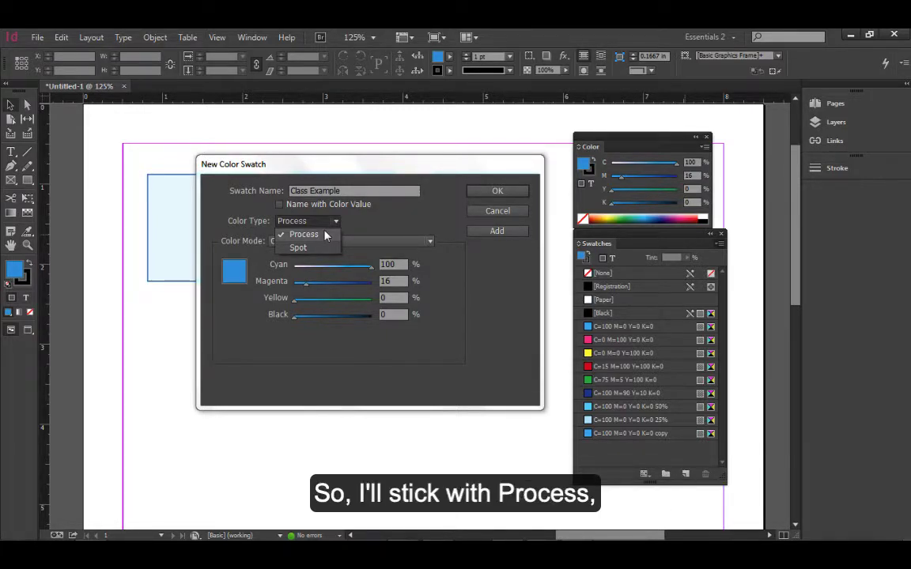
click(326, 235)
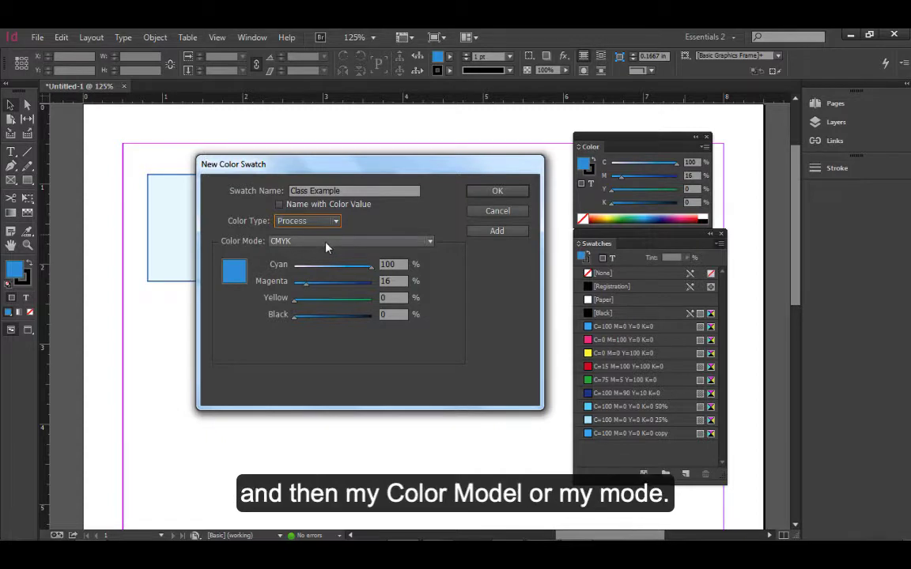
click(326, 241)
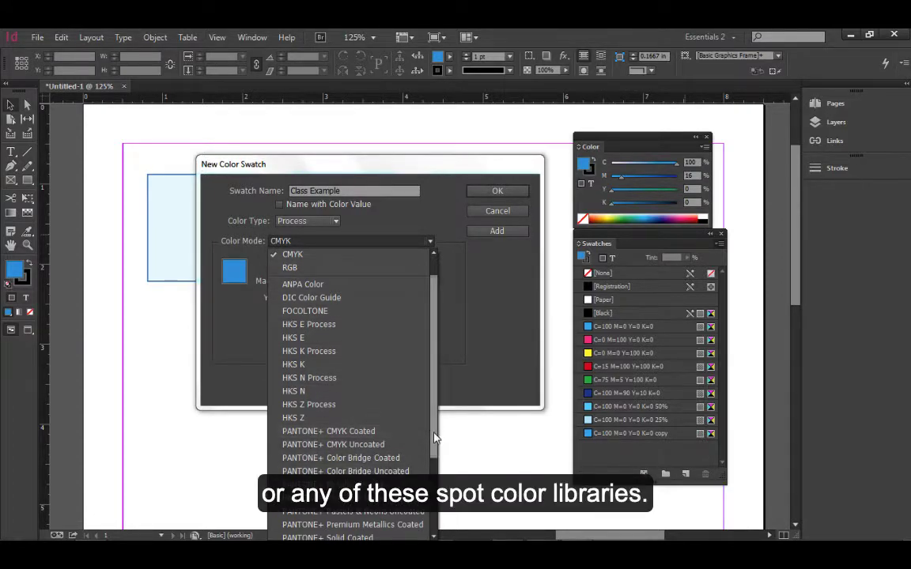
scroll(434, 437, down, 3)
scroll(406, 337, up, 4)
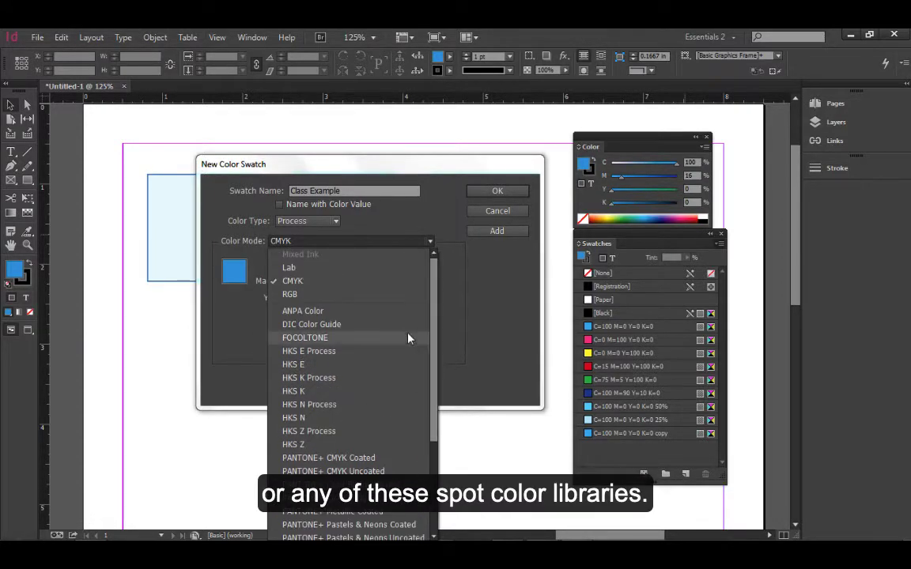
click(290, 281)
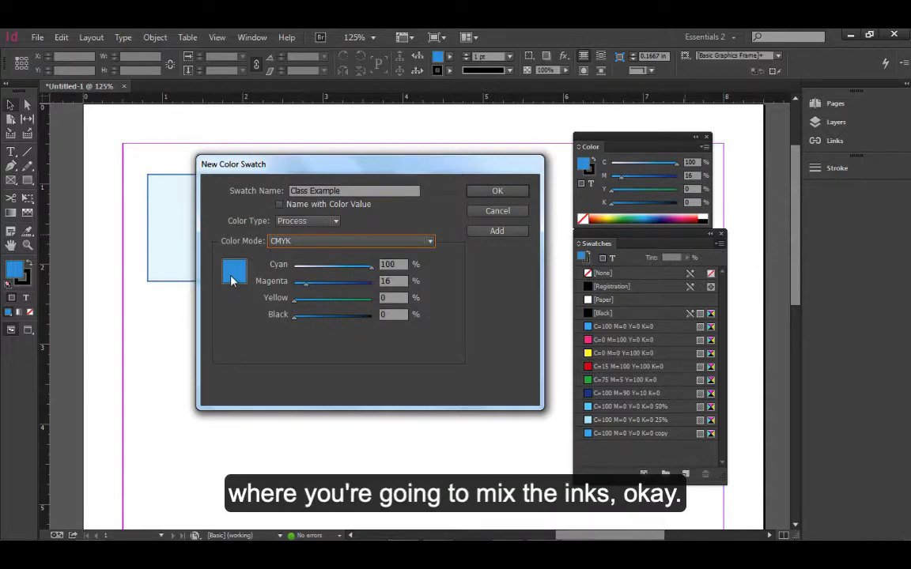
Step: Set the swatch's cyan to 65% and magenta to 75%, and create the swatch
click(345, 267)
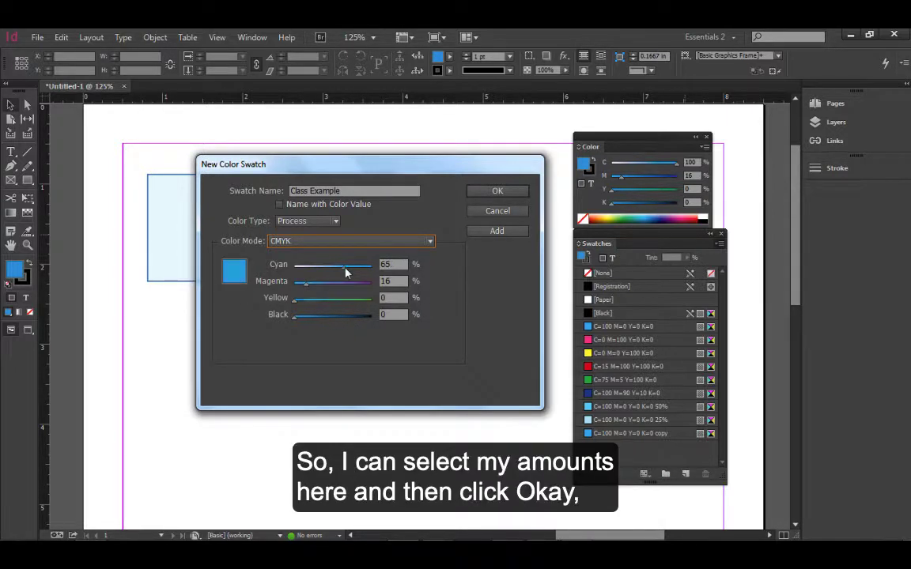
click(351, 283)
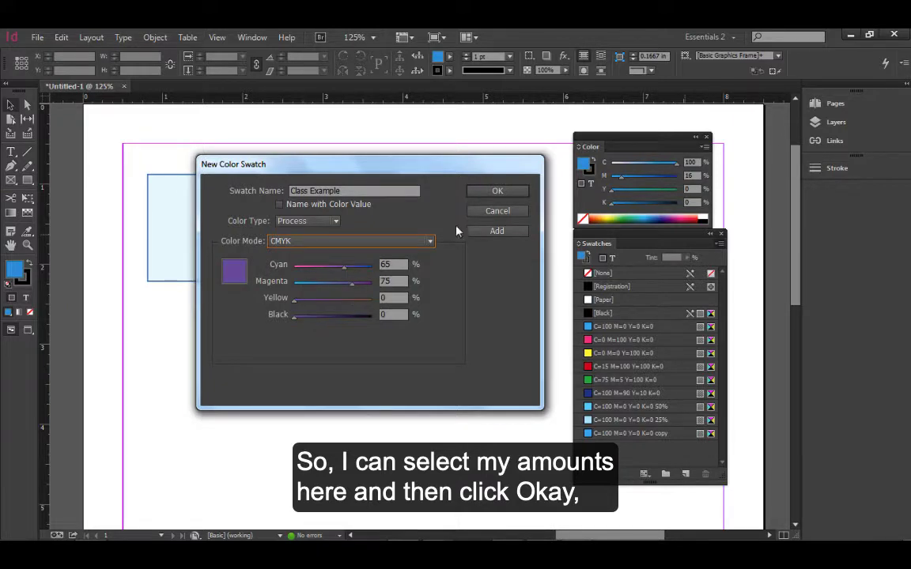
click(492, 193)
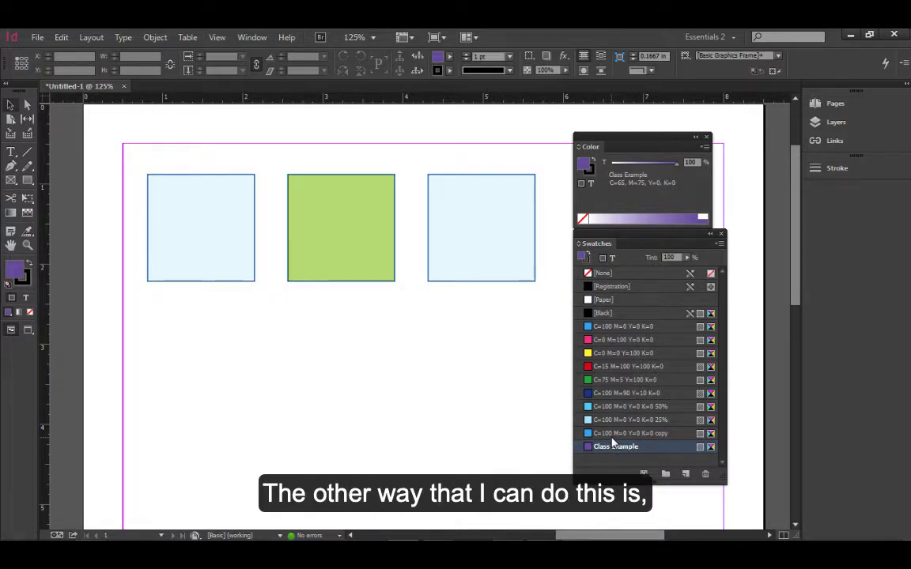
Step: Pick green C=56 M=0 Y=95 K=0 as the fill in the Color Picker, save it as a swatch, and enlarge the Swatches panel
double_click(585, 164)
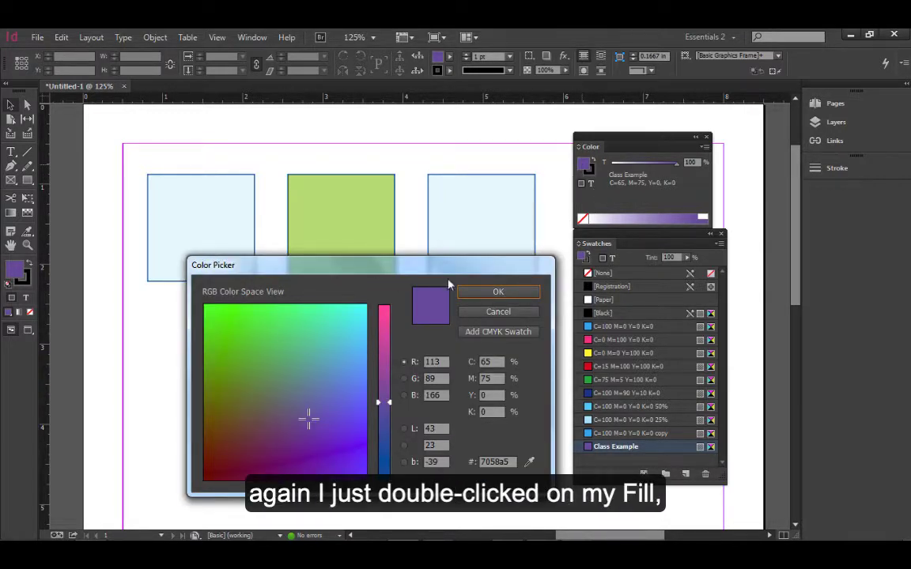
drag(277, 332, 250, 329)
click(506, 292)
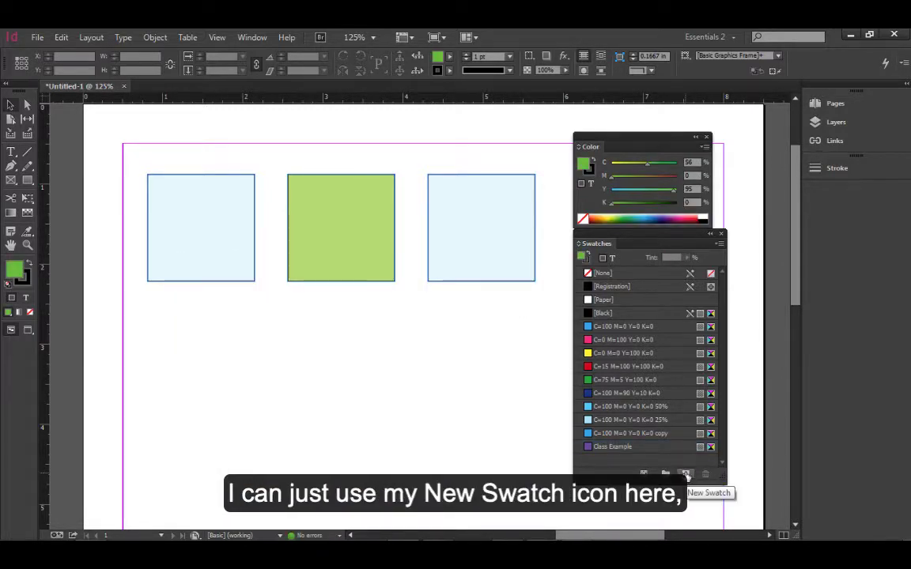
click(686, 475)
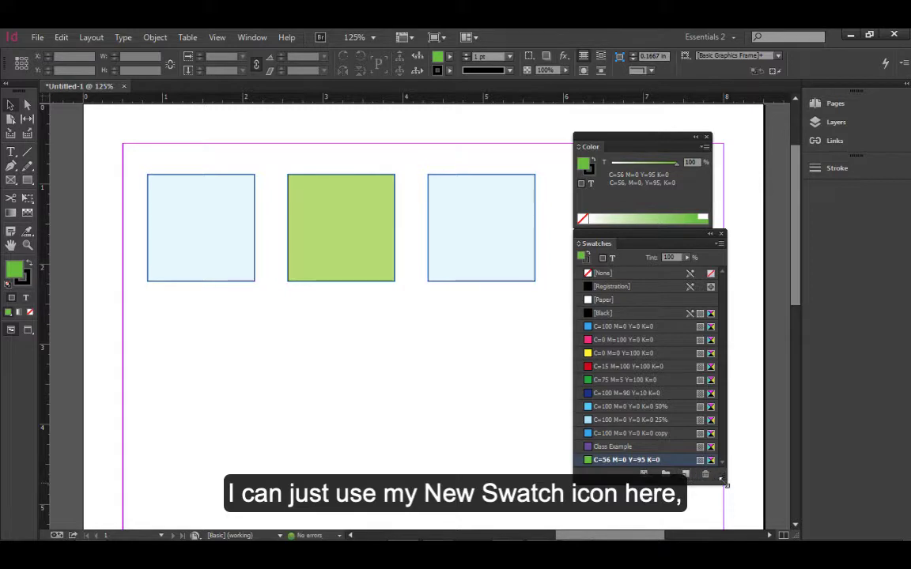
drag(721, 478, 733, 516)
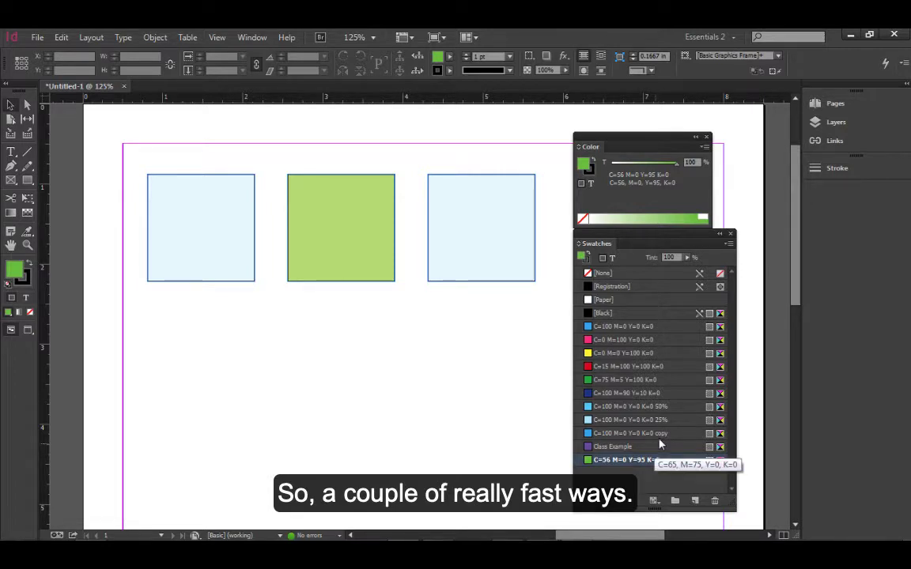
Step: Start a new tint swatch based on the C=100 M=0 Y=0 K=0 swatch
click(609, 326)
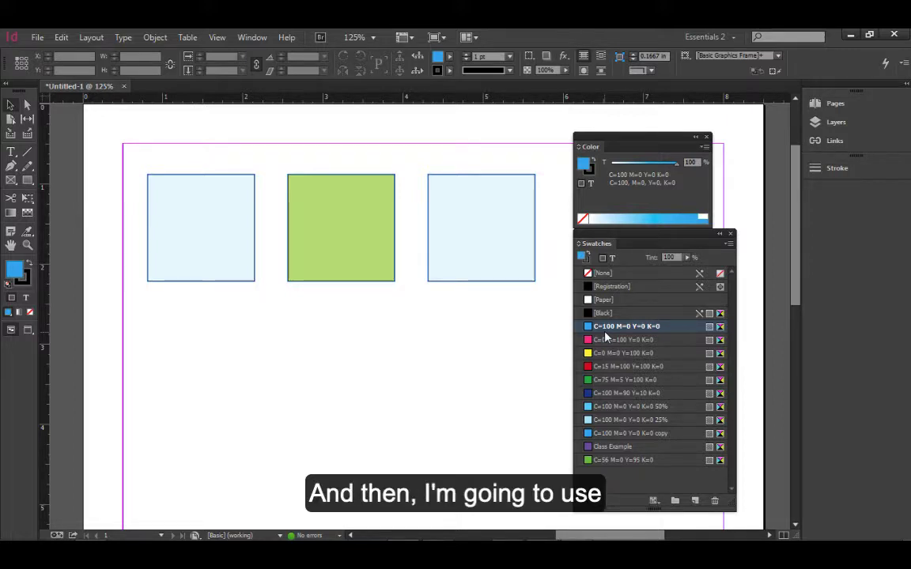
click(729, 244)
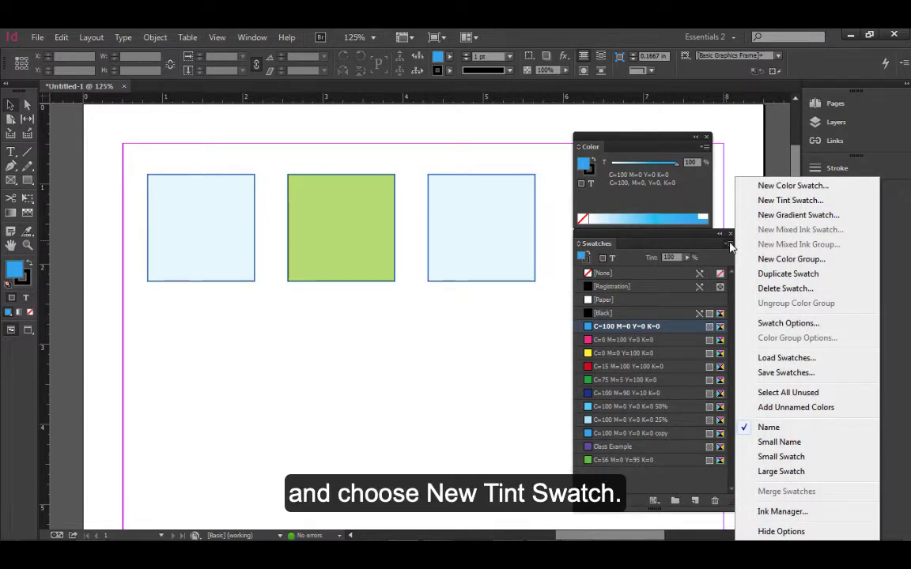
click(767, 203)
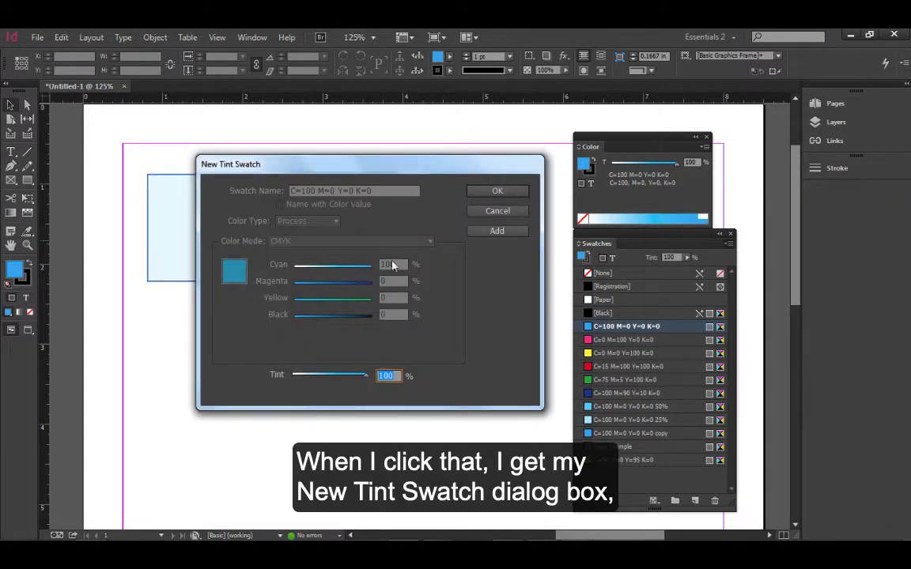
drag(311, 163, 301, 173)
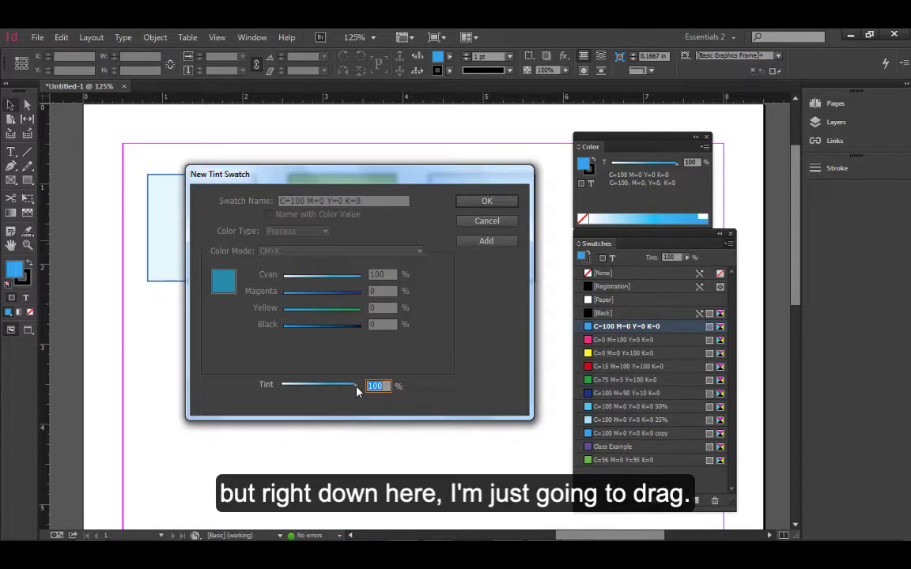
Step: Try to add a 50% tint of the cyan swatch
drag(349, 388, 318, 386)
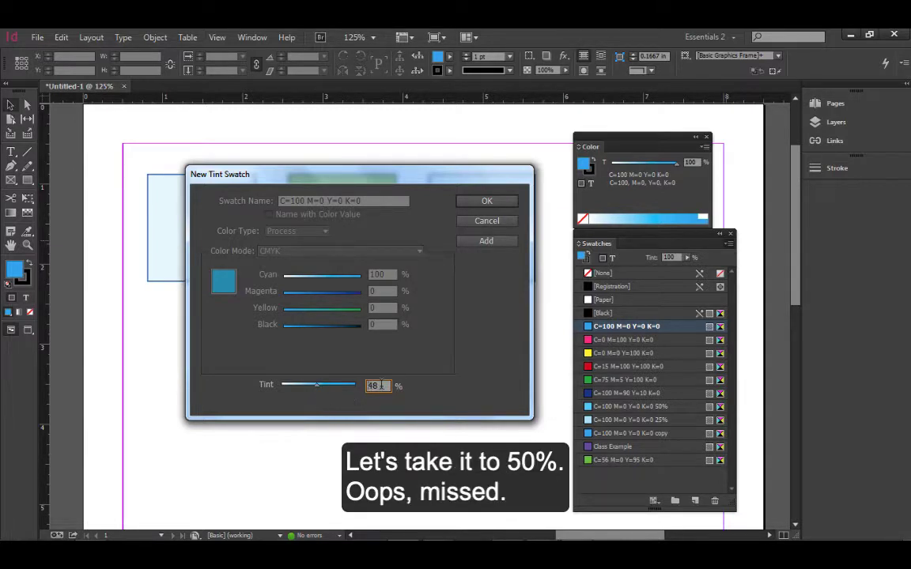
drag(384, 387, 339, 396)
text(5)
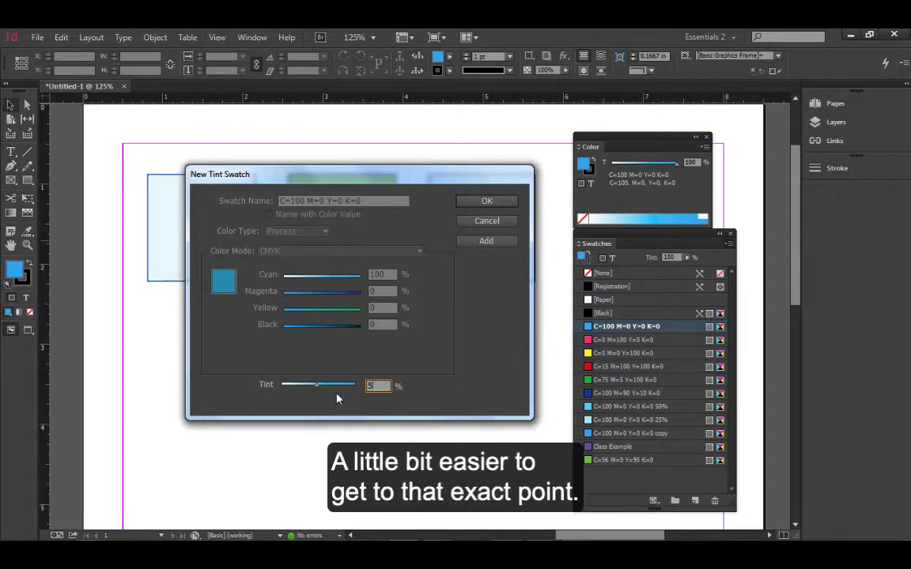
text(0)
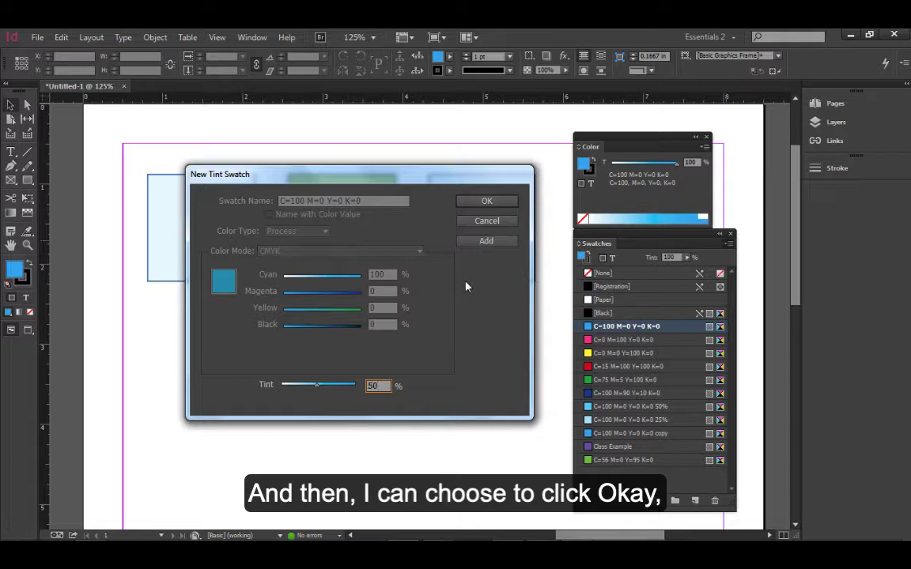
click(485, 240)
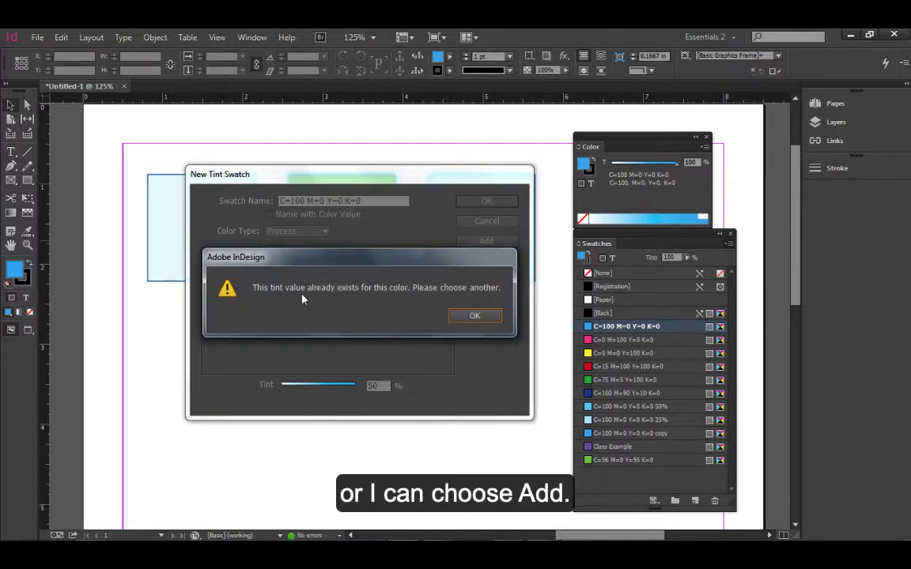
click(467, 319)
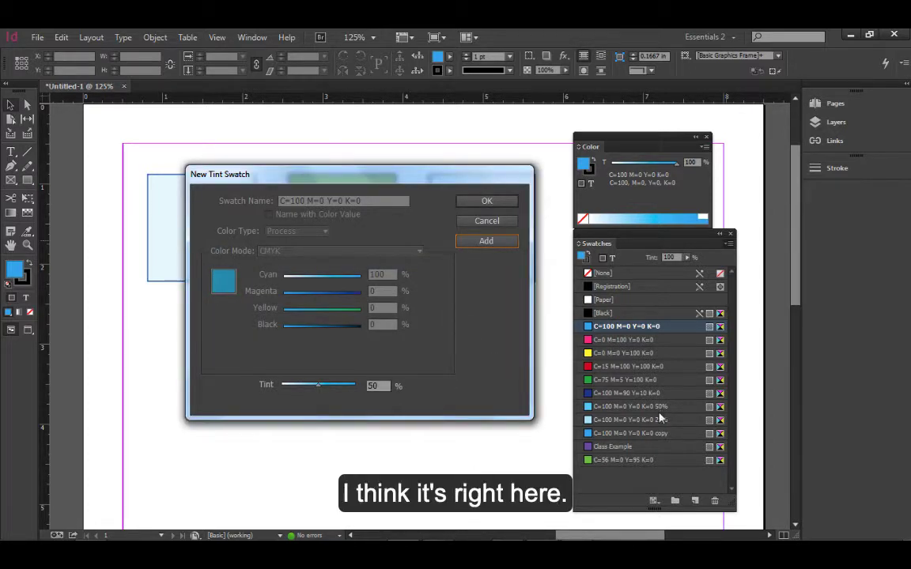
Step: Set the tint to 75% and add it as a swatch, keeping the dialog open
double_click(384, 385)
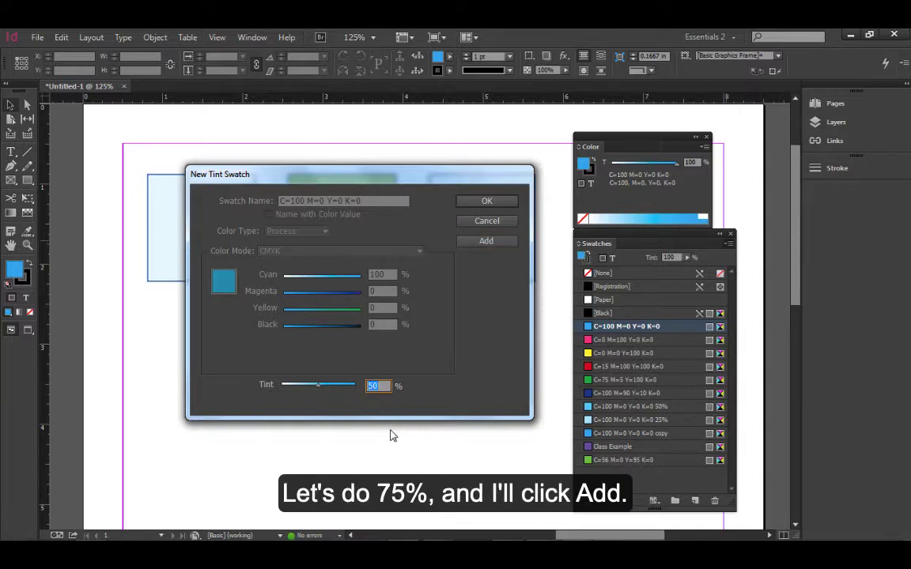
text(75)
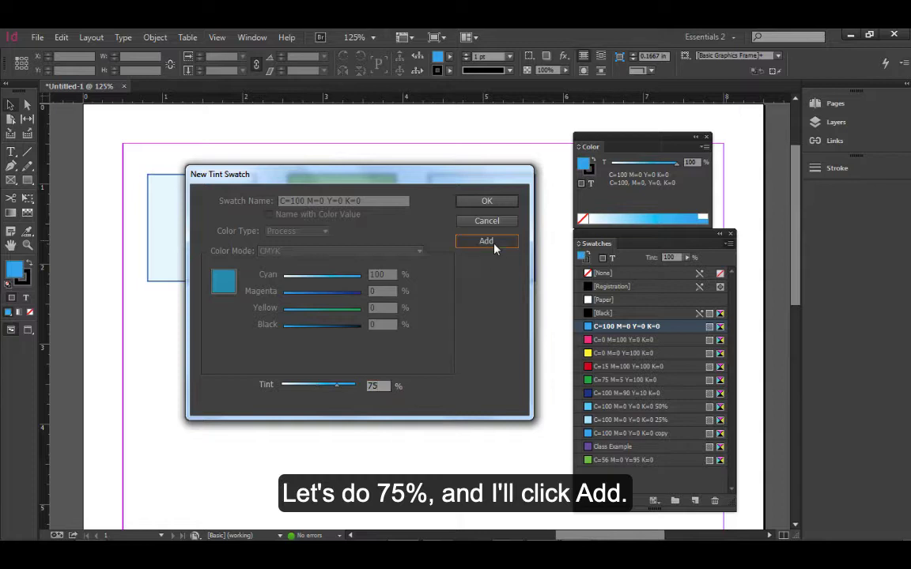
click(493, 242)
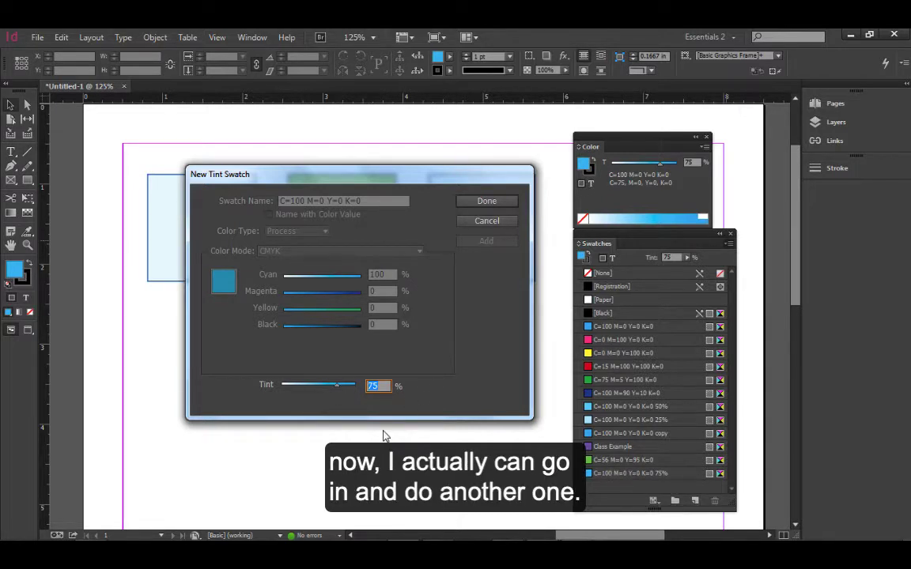
Step: Add a 15% tint swatch of the same cyan, finish creating tints, and slightly widen the Swatches panel
text(15)
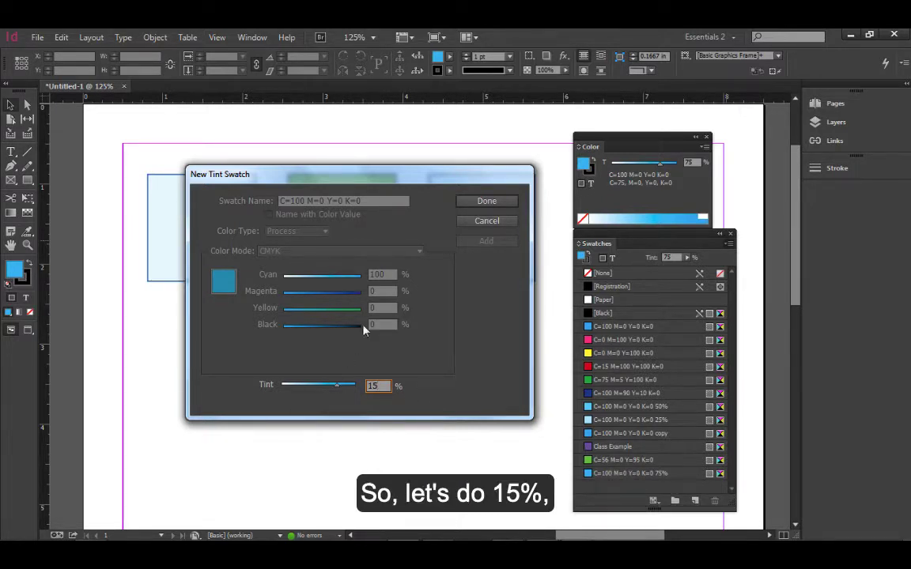
key(Tab)
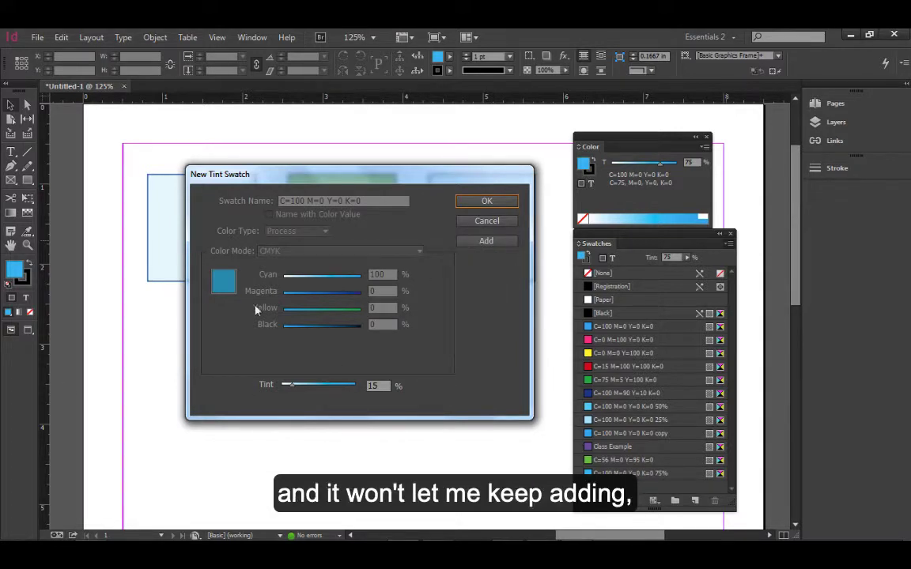
click(497, 246)
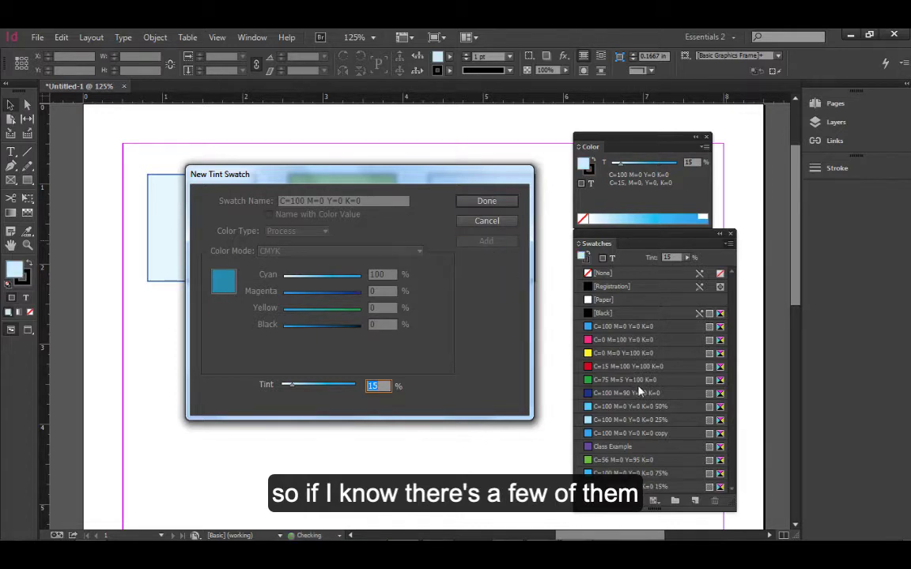
click(466, 203)
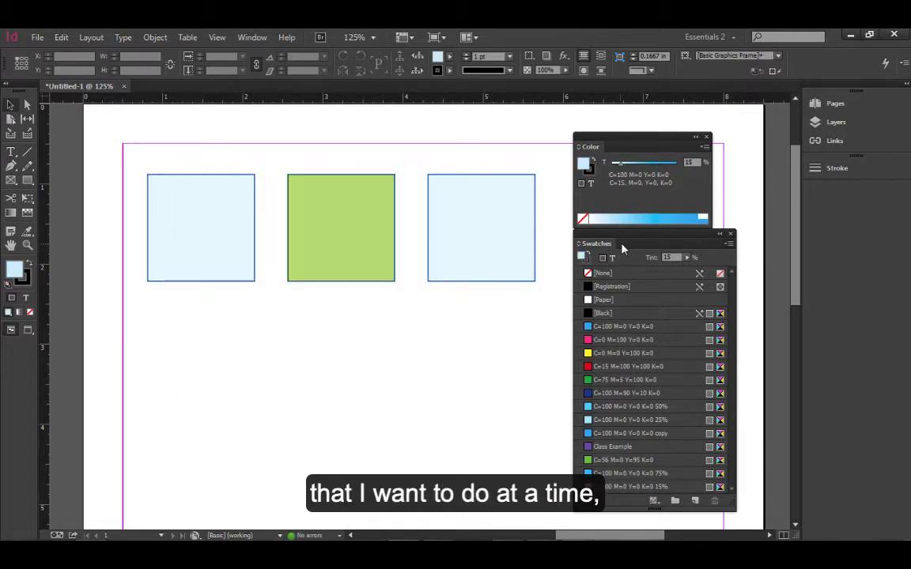
drag(734, 501, 745, 505)
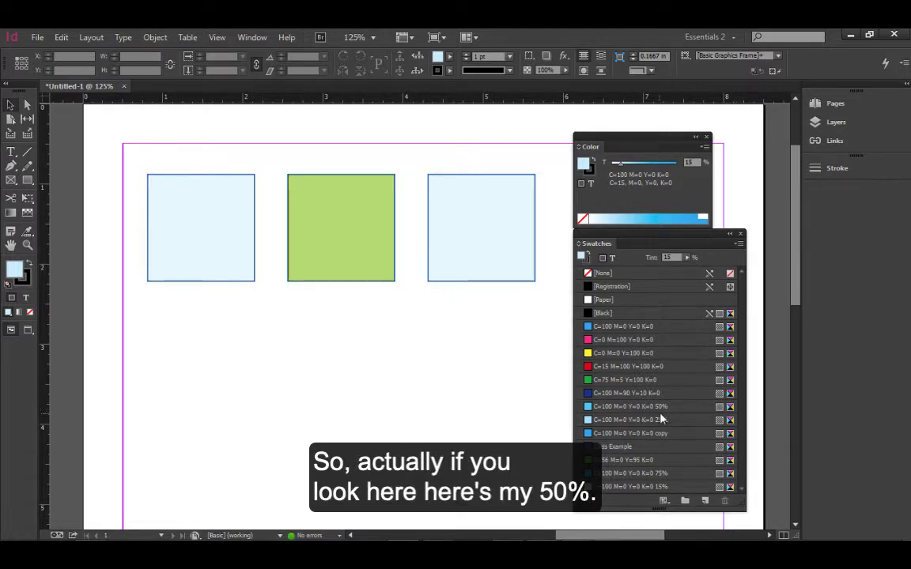
Step: Fill the middle square in turn with the C=100 M=0 Y=0 K=0 swatch and its 50%, 25%, 75% and 15% tint swatches
click(633, 406)
click(342, 243)
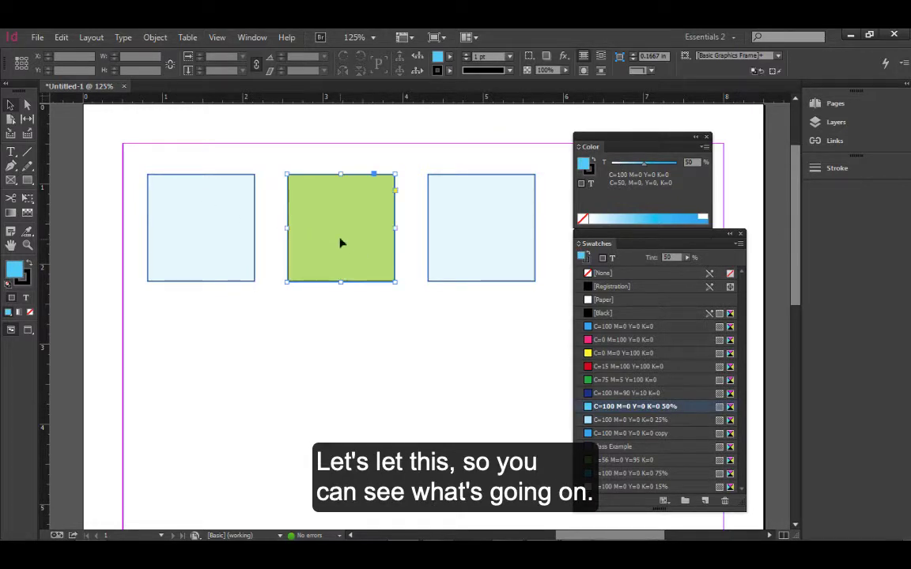
click(665, 408)
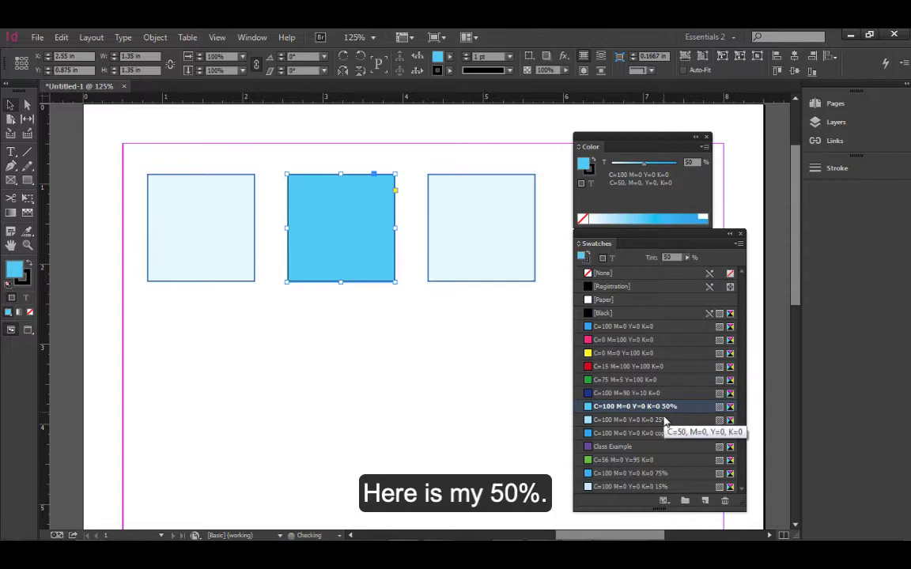
click(655, 326)
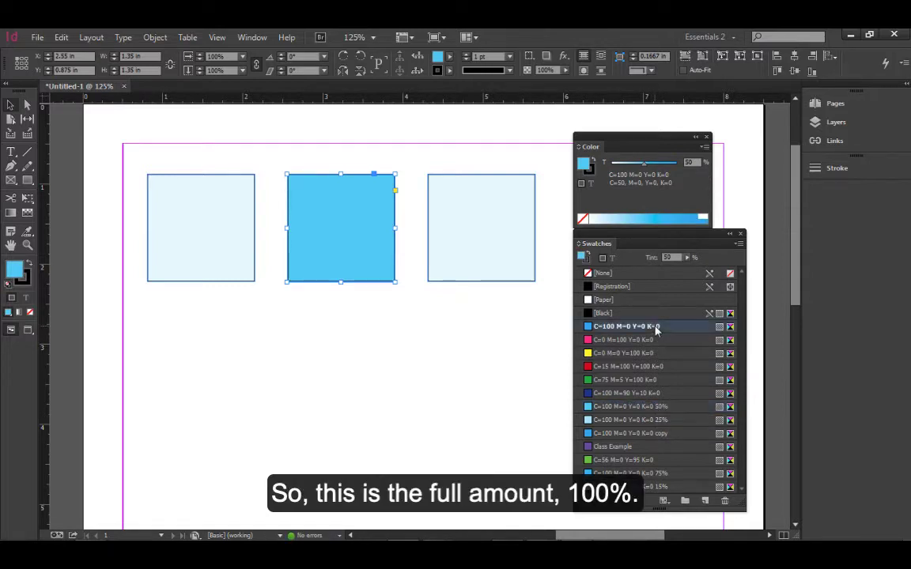
click(661, 407)
click(665, 421)
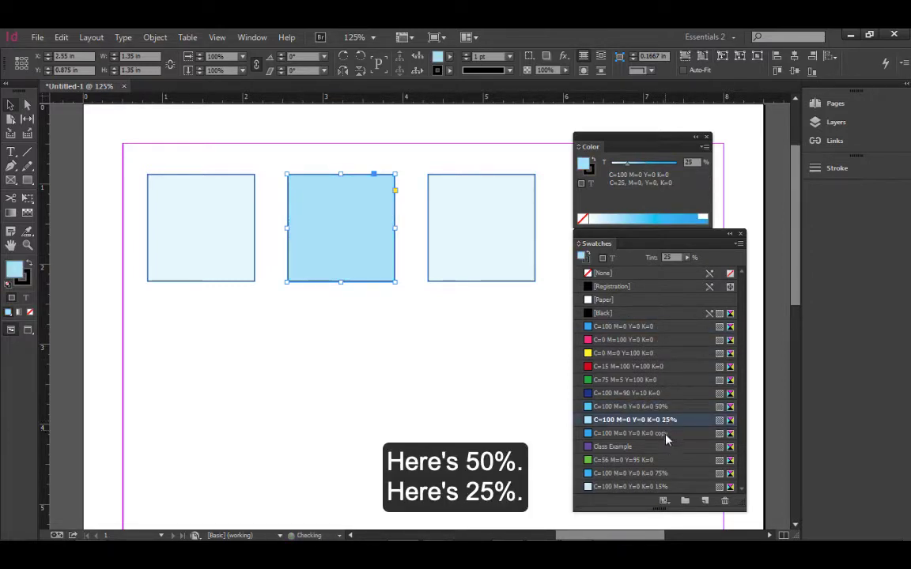
click(674, 474)
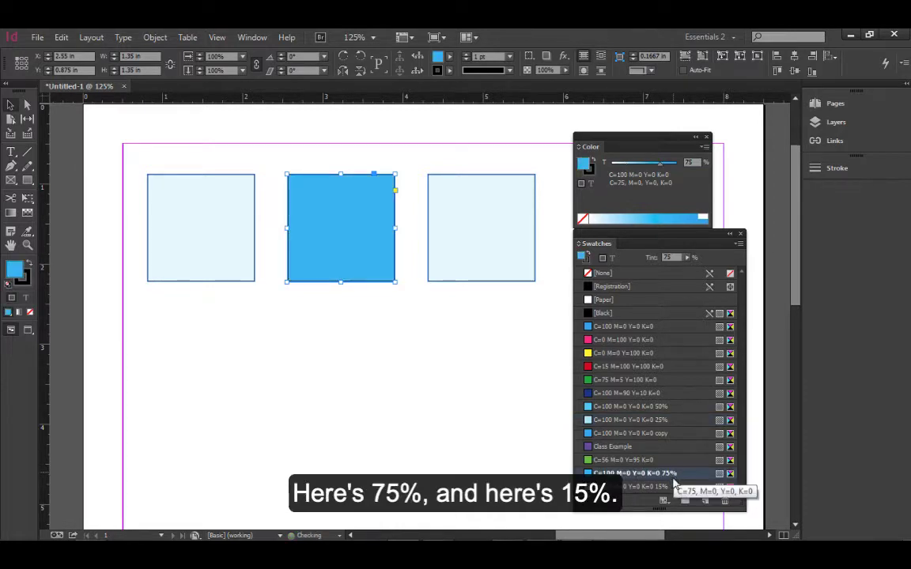
click(670, 487)
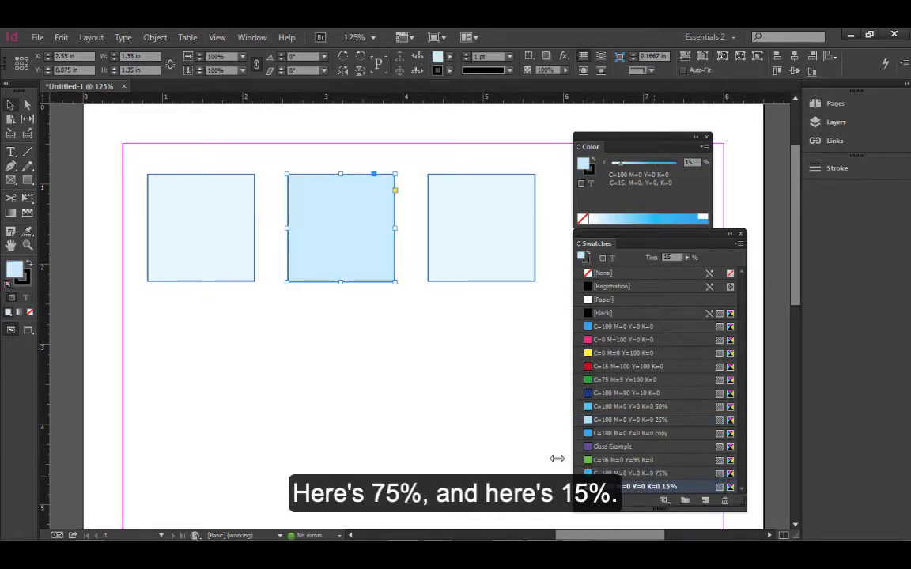
Step: Fill the middle square with the Class Example color at a 38% tint and save that tint as a new swatch
click(620, 449)
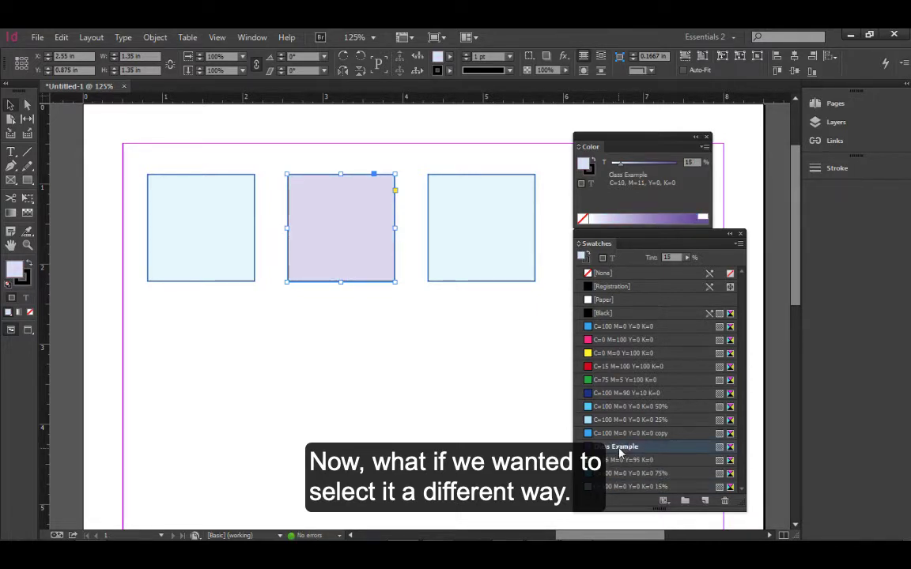
click(604, 340)
click(601, 446)
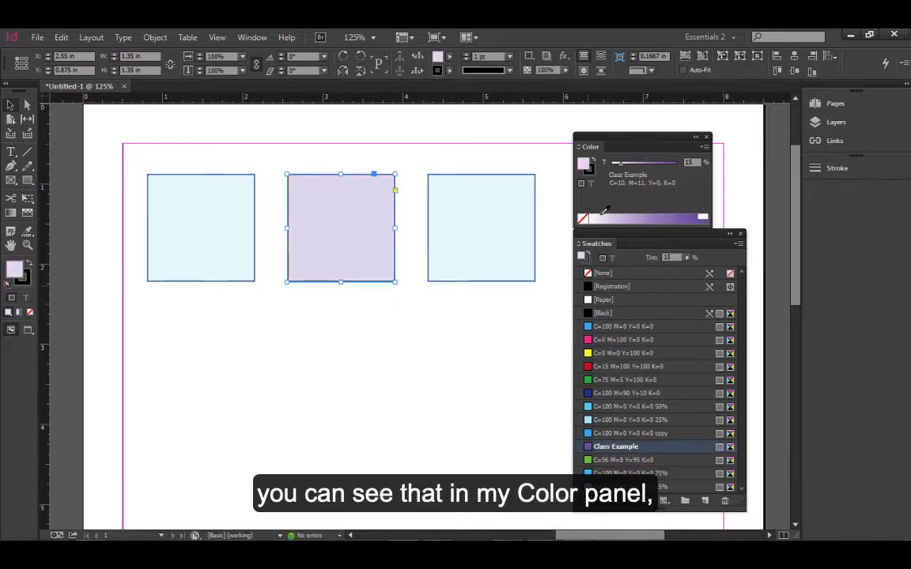
click(609, 434)
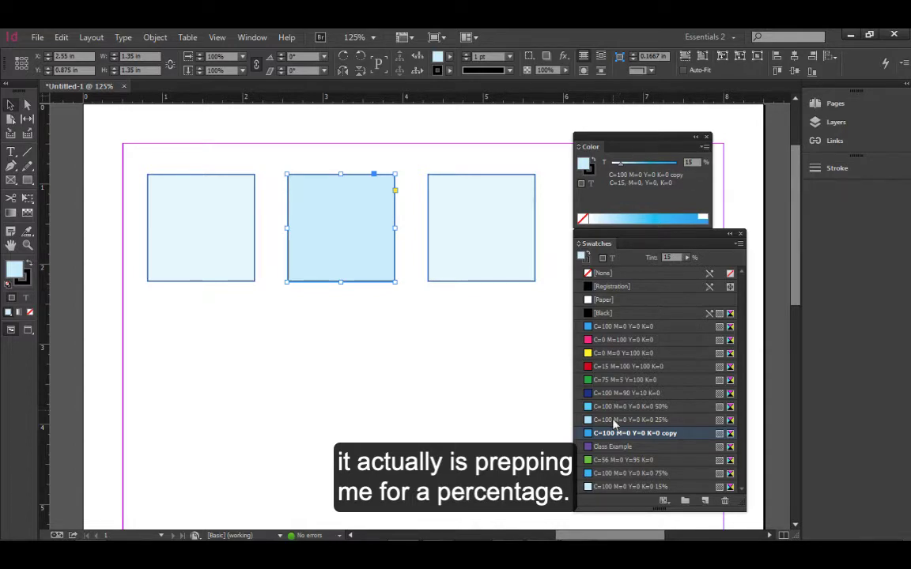
click(608, 447)
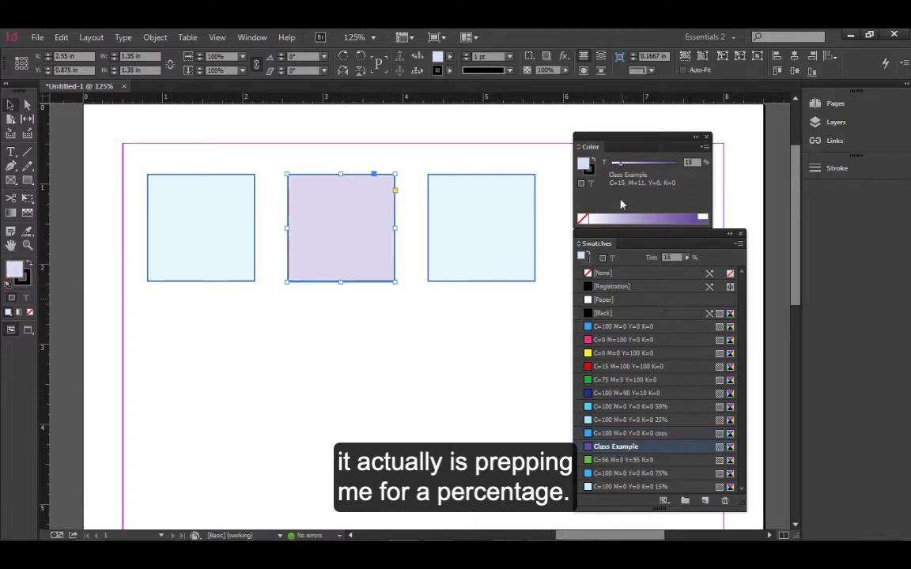
mouse_move(648, 164)
mouse_down()
mouse_move(700, 166)
mouse_move(638, 168)
mouse_up()
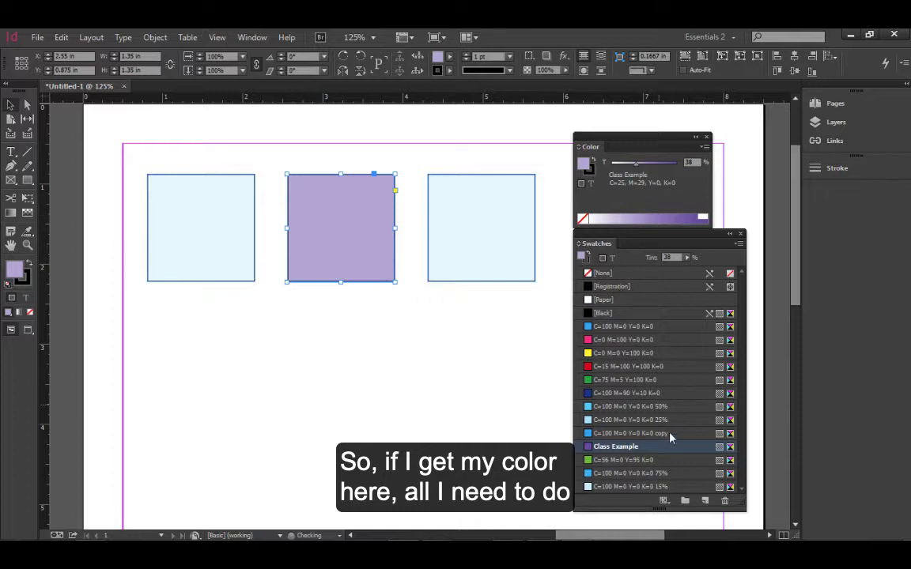
click(704, 502)
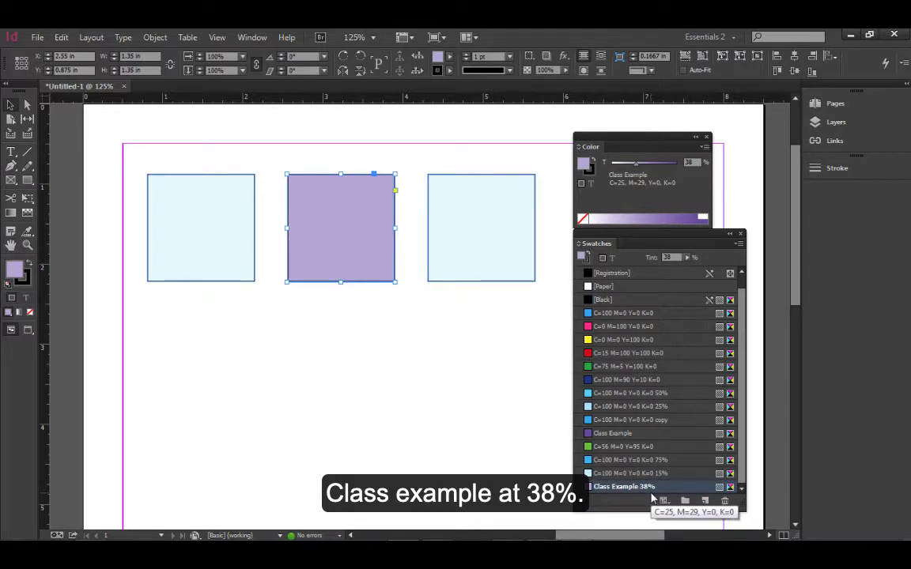
Step: Edit the Class Example swatch to 36% cyan and 87% magenta, and fill the middle square with its 38% tint swatch
click(604, 434)
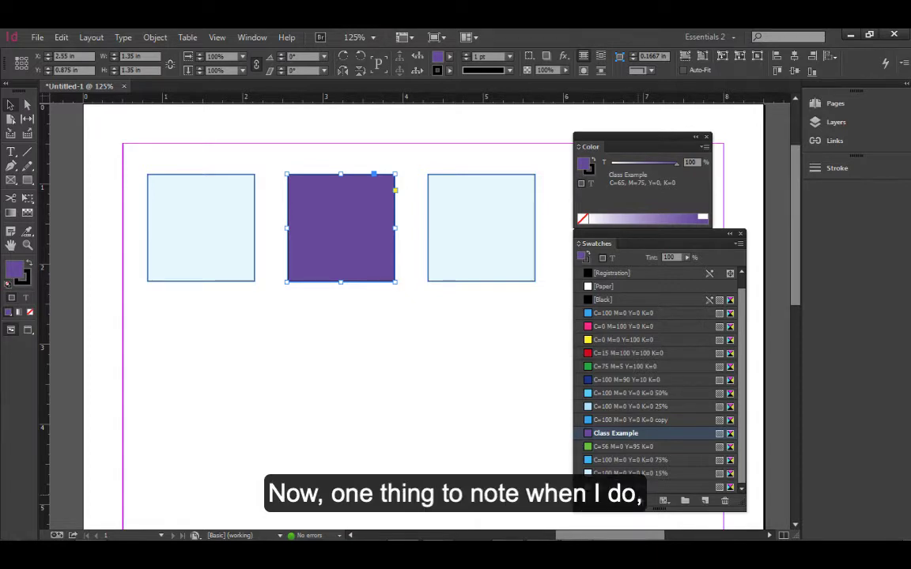
double_click(590, 434)
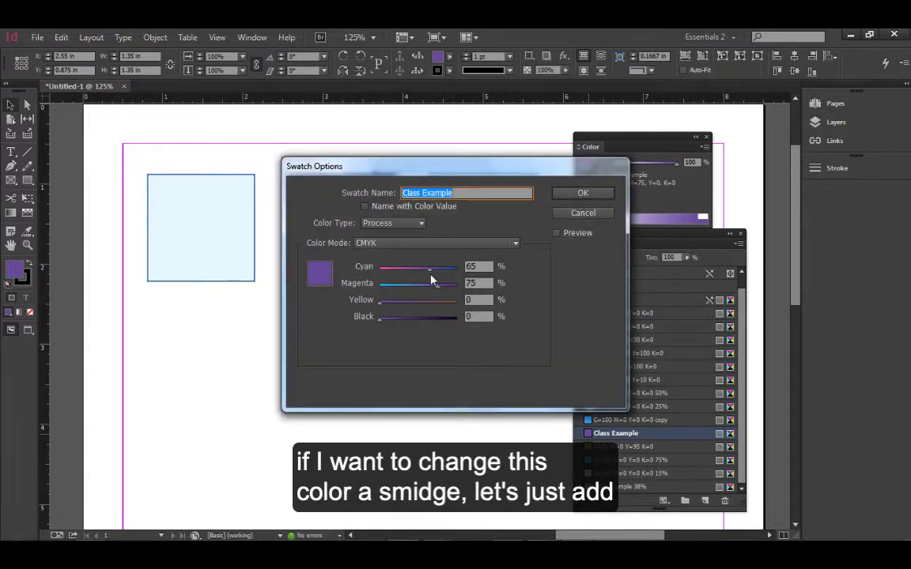
drag(432, 270, 408, 274)
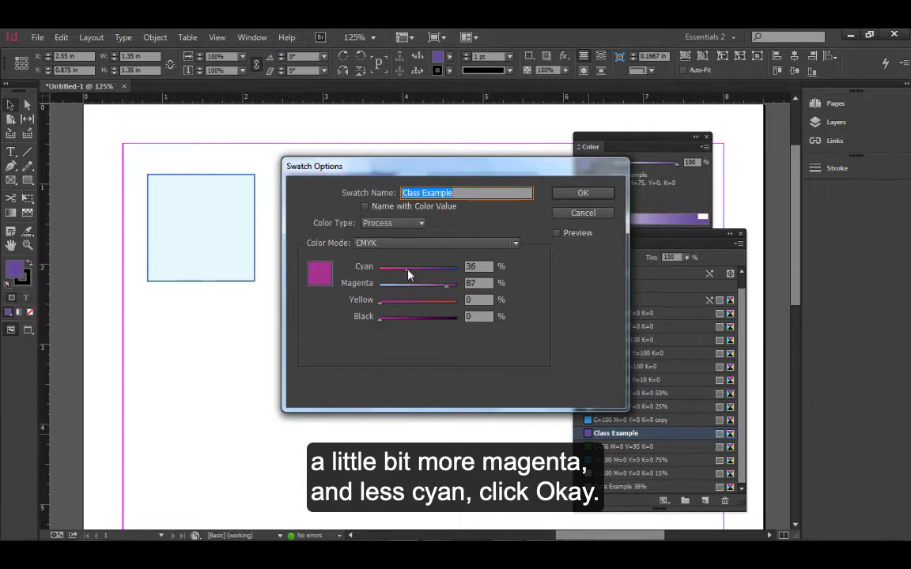
click(580, 194)
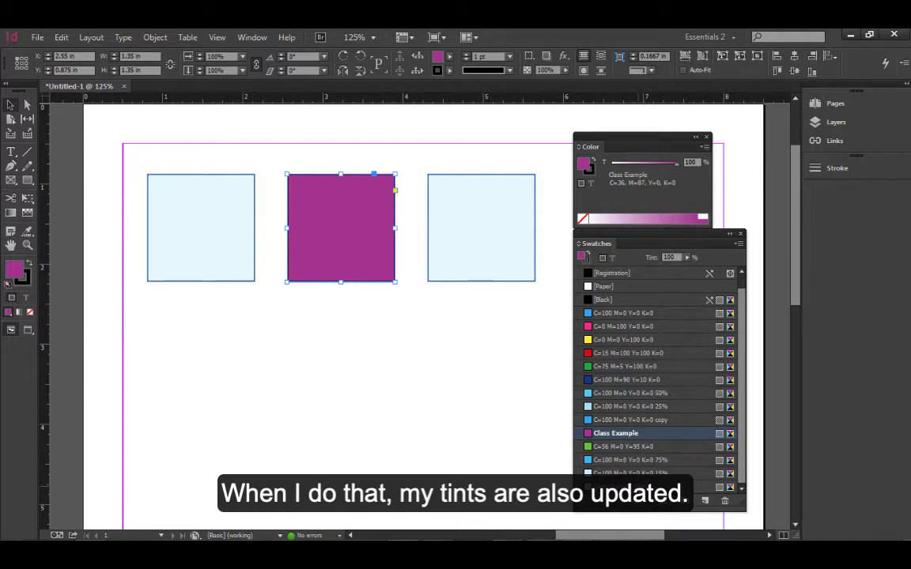
click(625, 486)
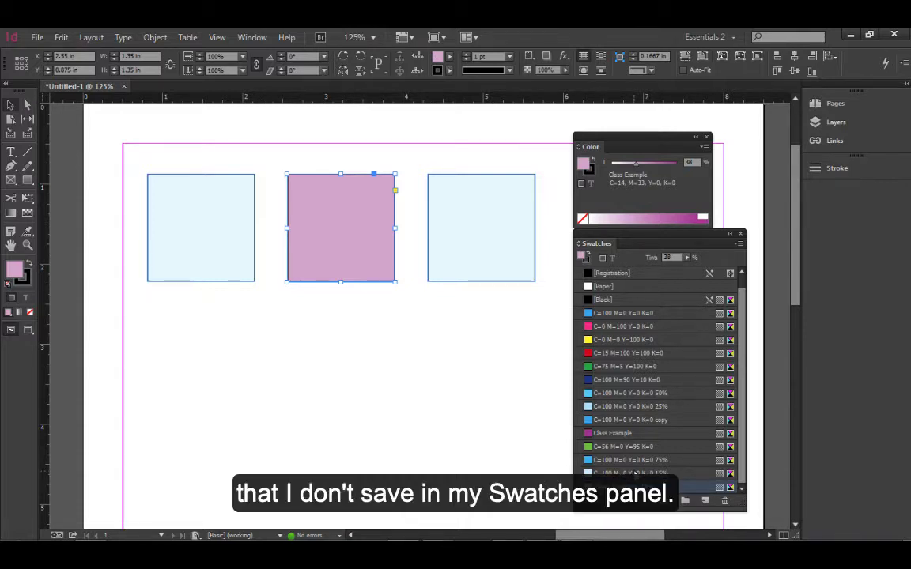
Step: Set the third square's fill to 84% magenta and 49% yellow, and replace it with a lime green, C=29 M=0 Y=93 K=0, from the Color Picker
click(451, 258)
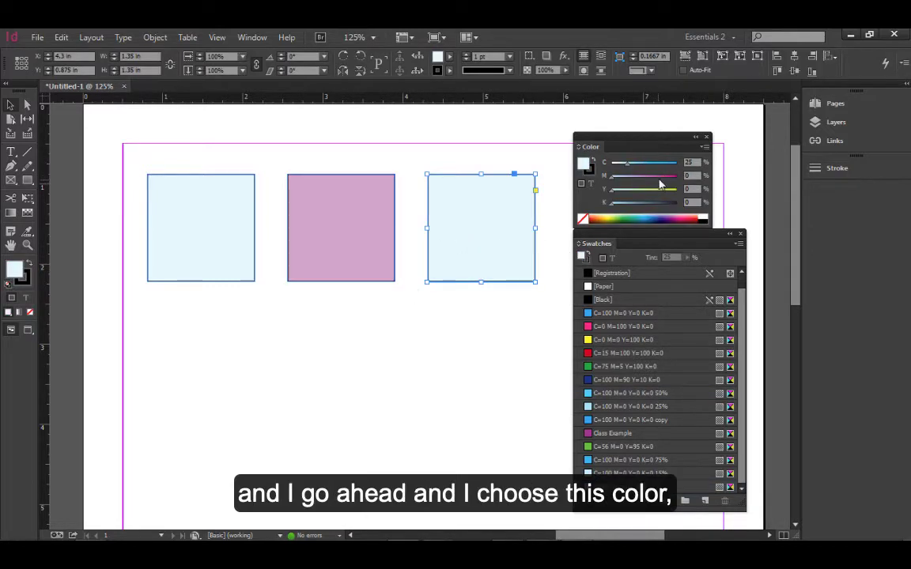
click(665, 177)
click(643, 190)
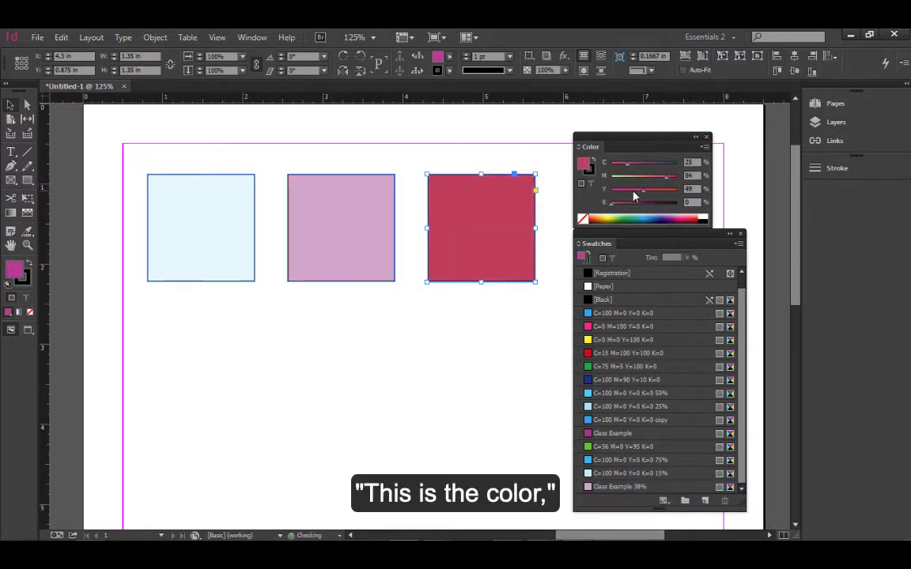
double_click(582, 167)
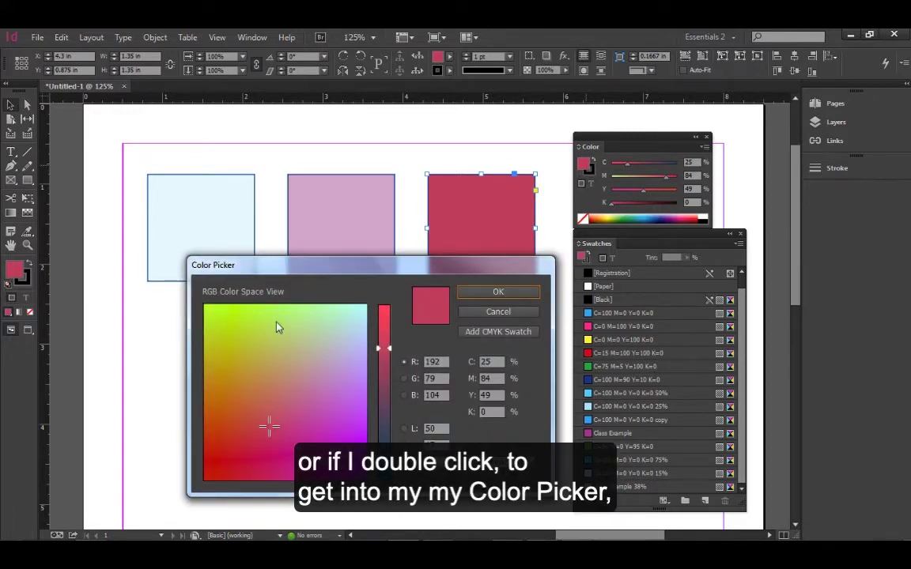
click(239, 318)
click(498, 292)
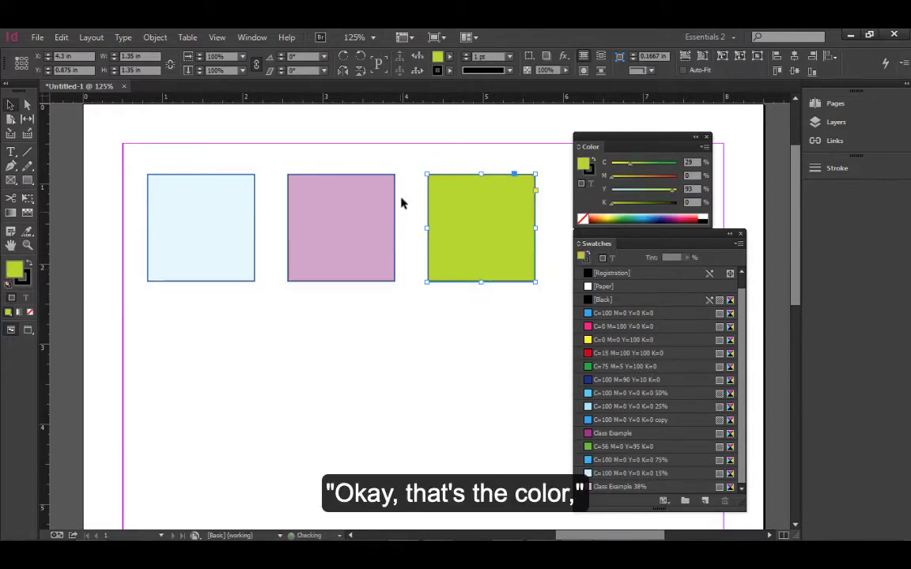
click(473, 376)
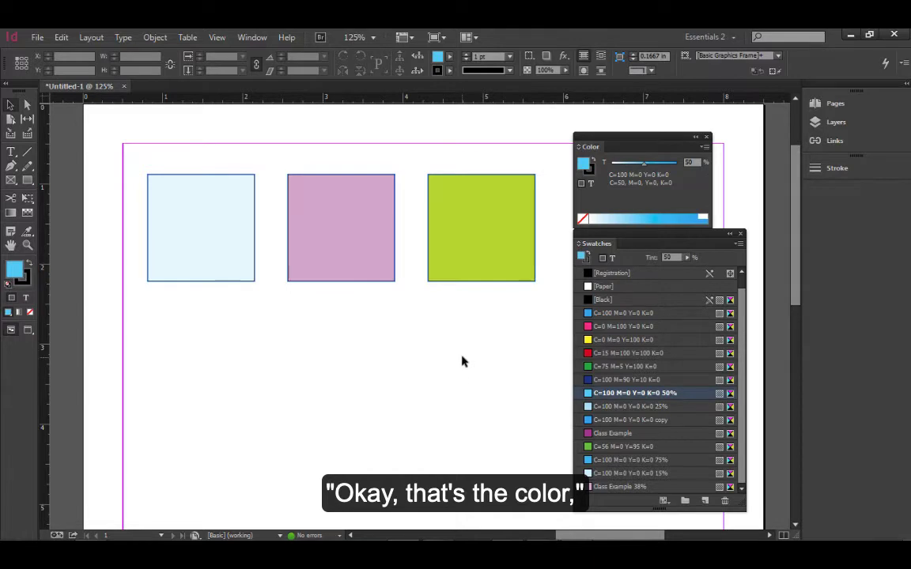
Step: Mix an unsaved ochre fill for the first square with 43% magenta and 80% yellow, and deselect it
click(218, 253)
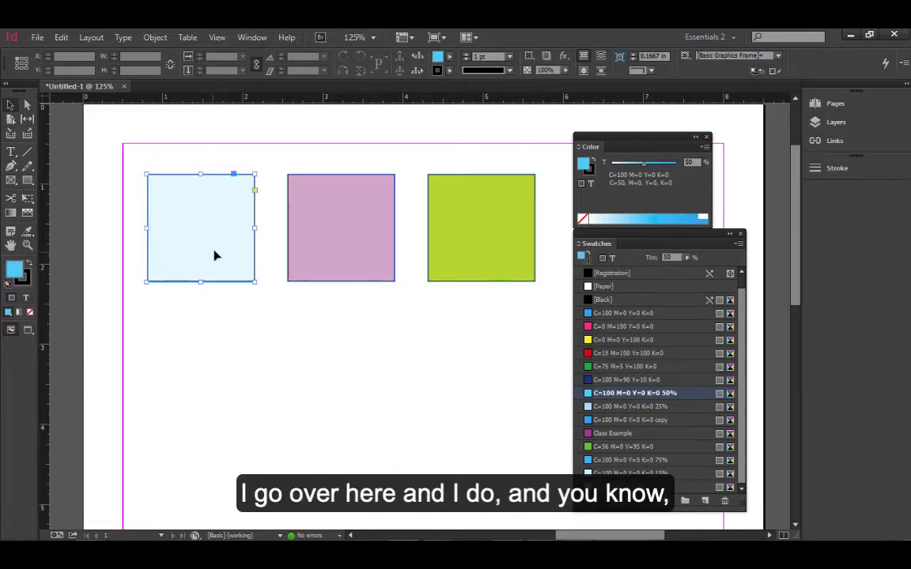
click(656, 189)
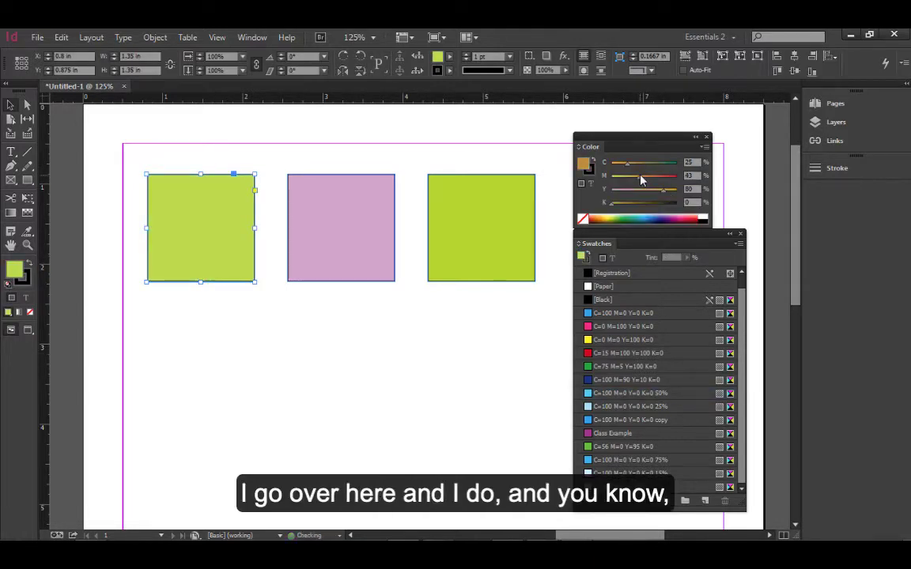
click(643, 175)
click(391, 341)
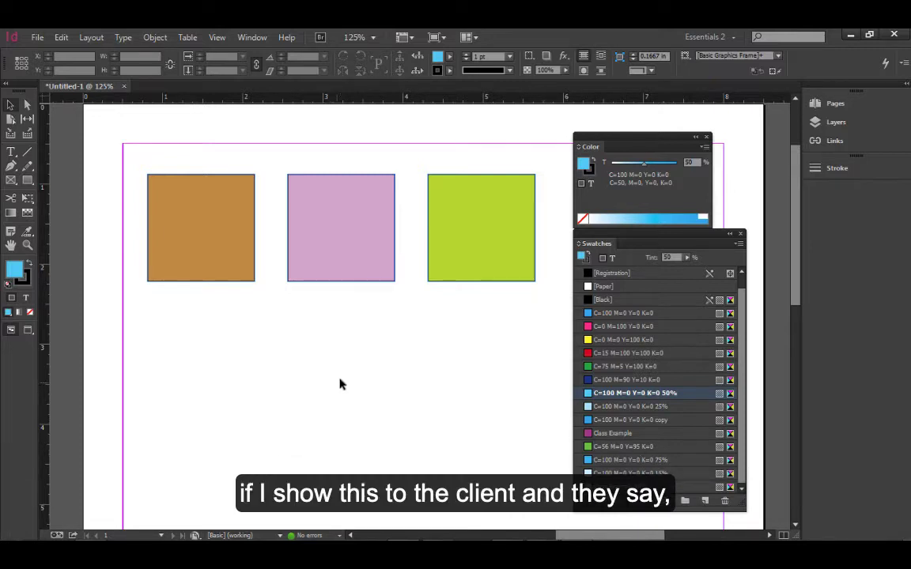
Step: Fill the third square with a Color Picker blue, C=79 M=59 Y=0 K=0, deselect it, and slightly enlarge the Swatches panel
click(449, 255)
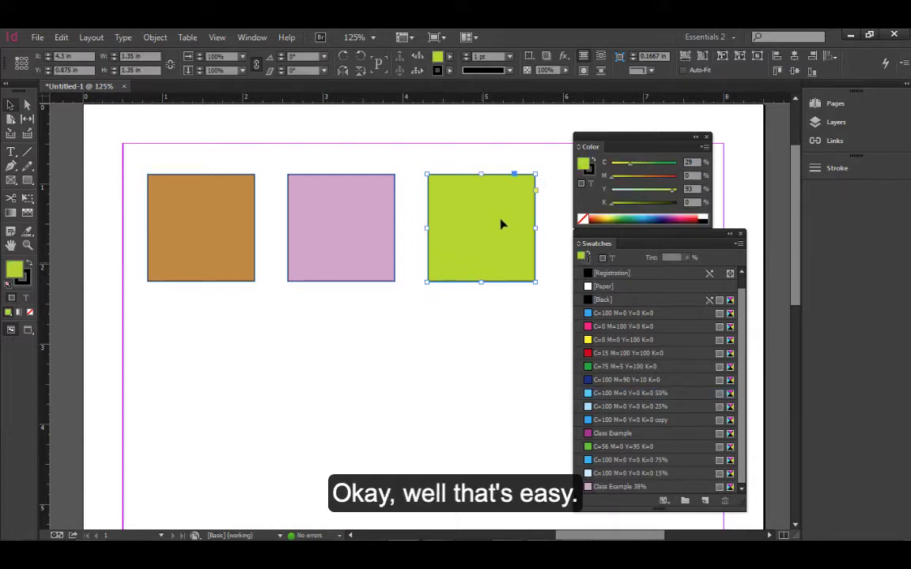
double_click(584, 164)
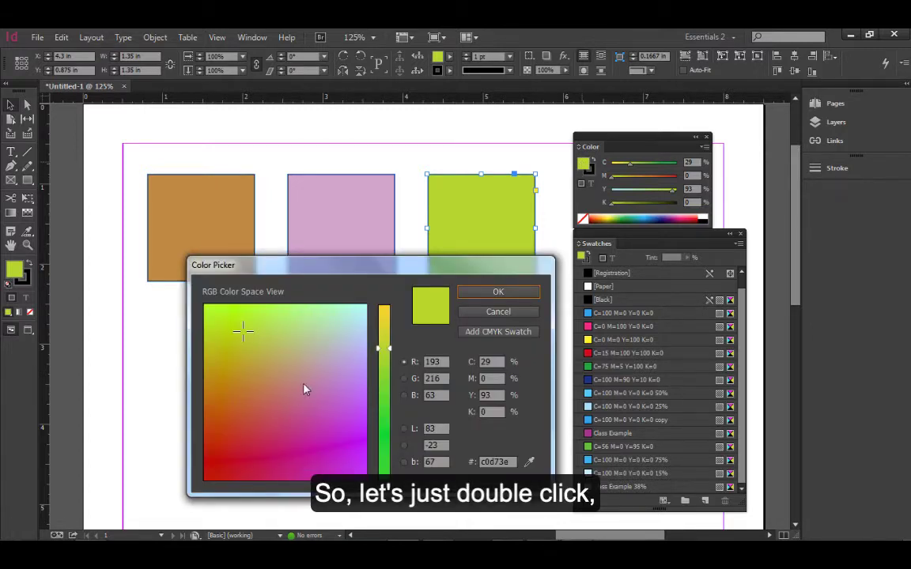
drag(383, 348, 386, 435)
click(323, 405)
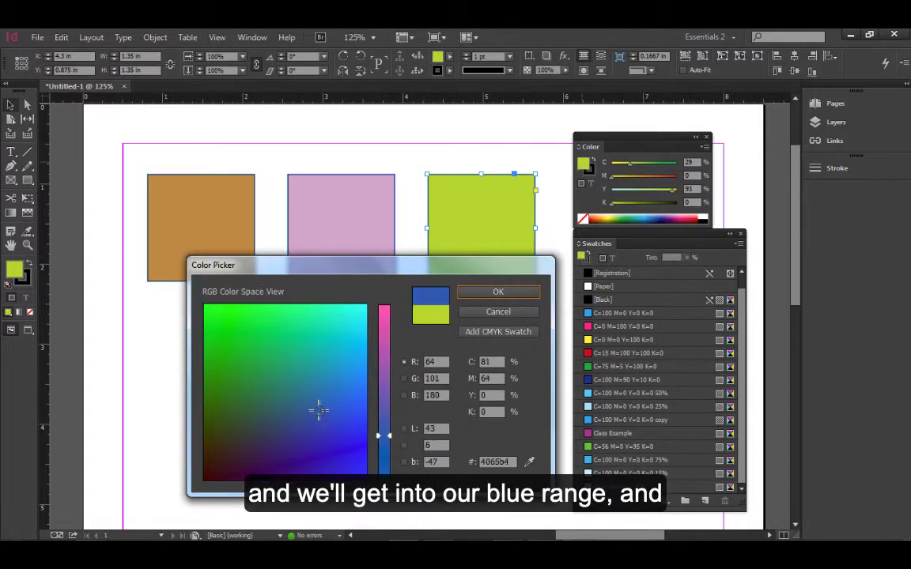
click(498, 291)
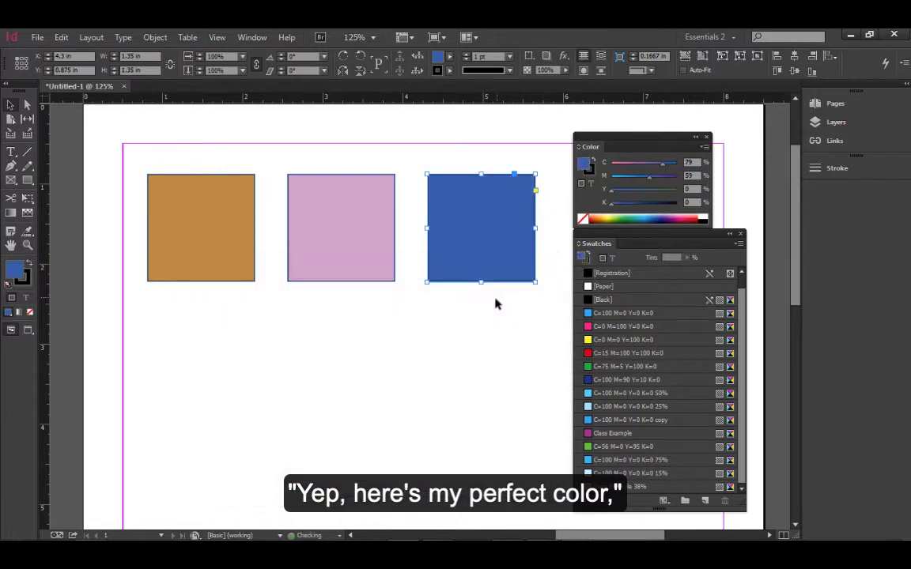
click(483, 362)
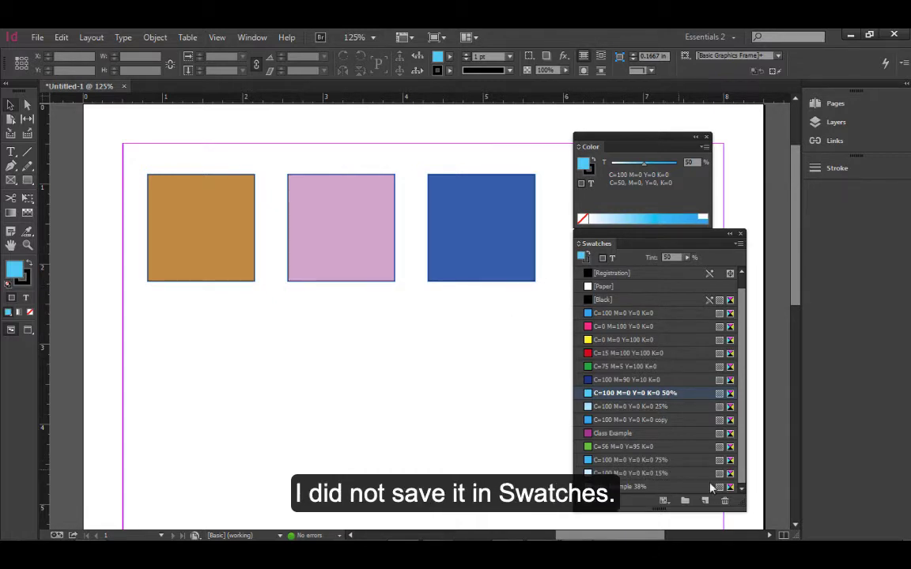
drag(742, 506, 743, 519)
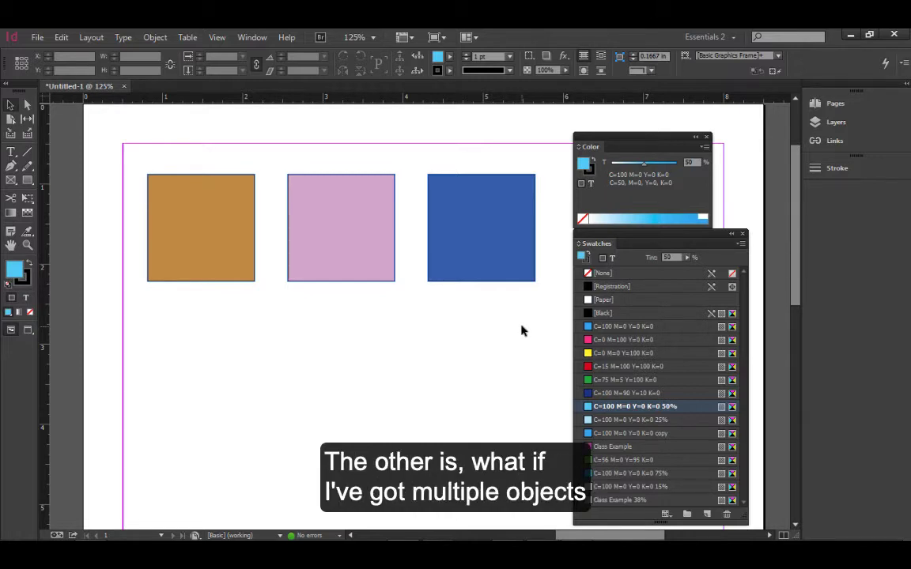
Step: Set the blue third square's fill to 70% cyan and 50% magenta
click(212, 266)
click(488, 258)
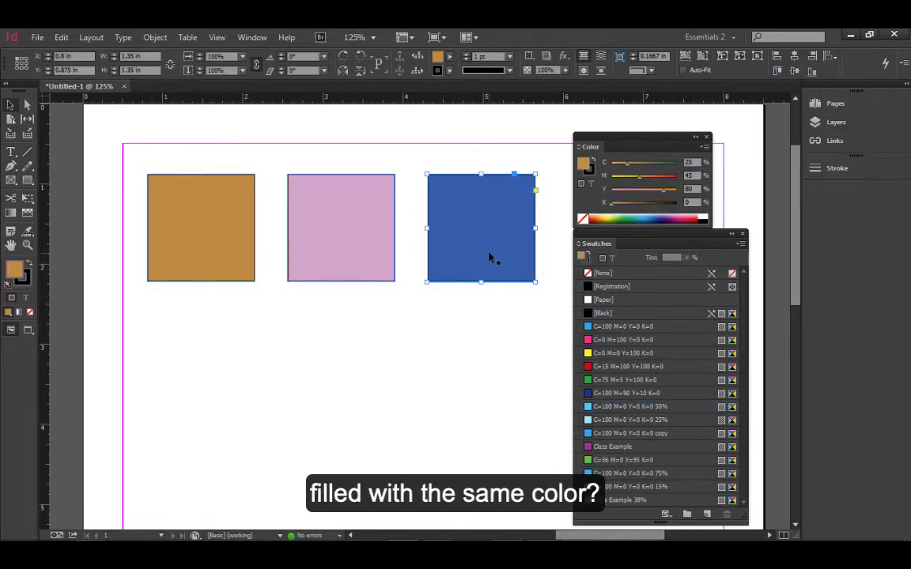
double_click(692, 162)
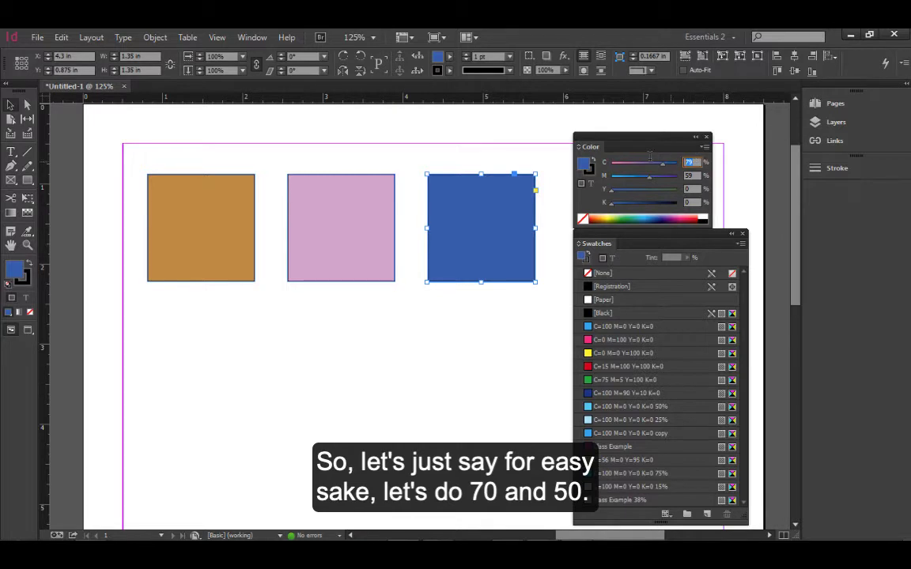
text(70)
key(Tab)
text(50)
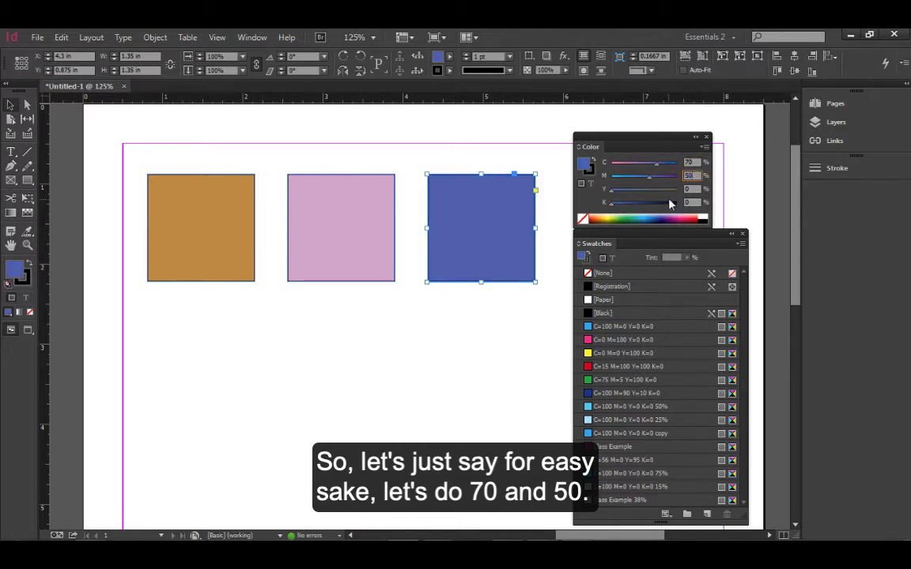
key(Tab)
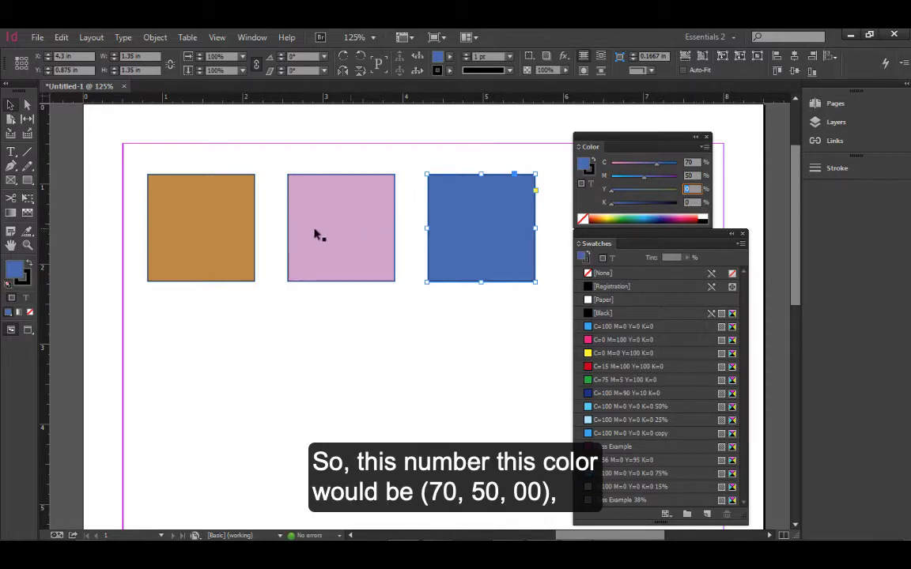
Step: Set the first square's fill to 70% cyan, 50% magenta and 0% yellow to match the third square, and deselect it
click(211, 226)
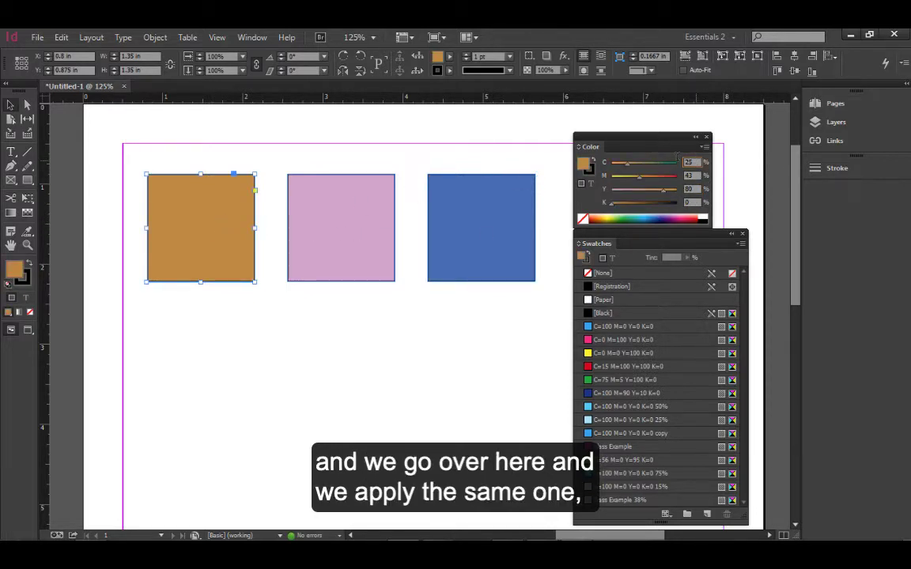
drag(697, 163, 662, 164)
text(70)
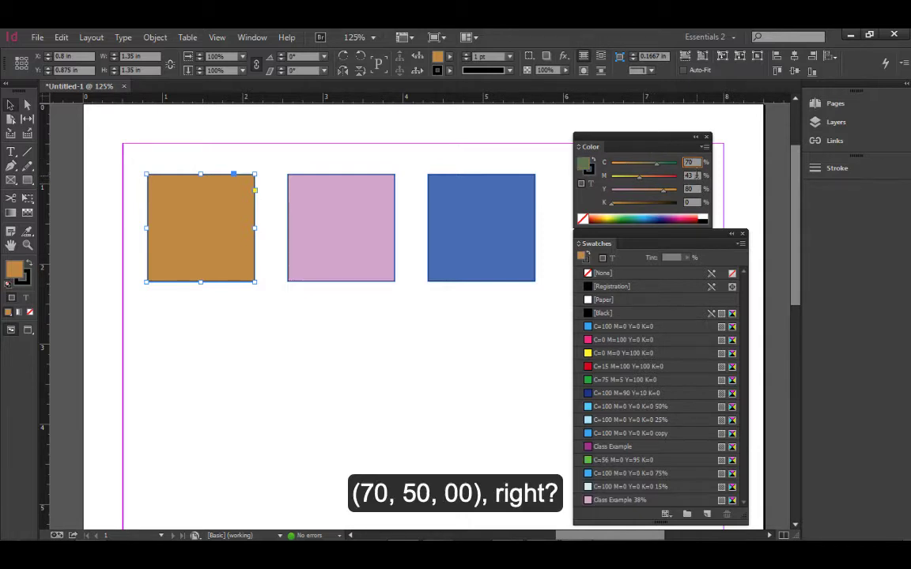
key(Tab)
text(50)
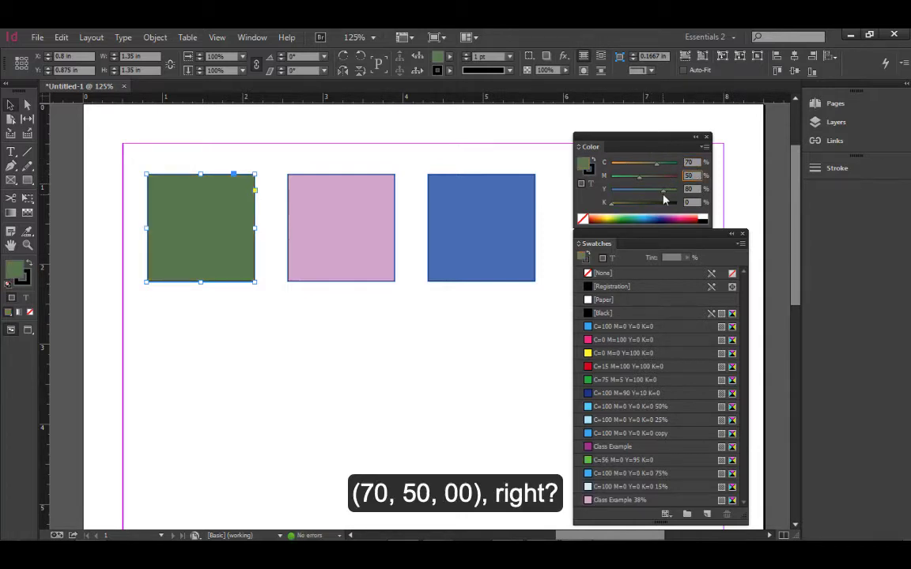
key(Tab)
text(0)
key(Tab)
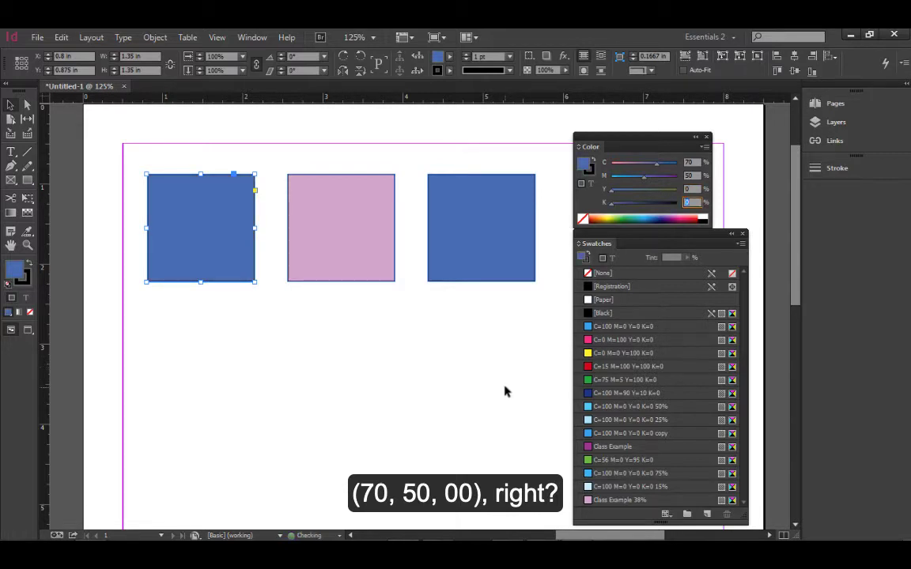
click(477, 376)
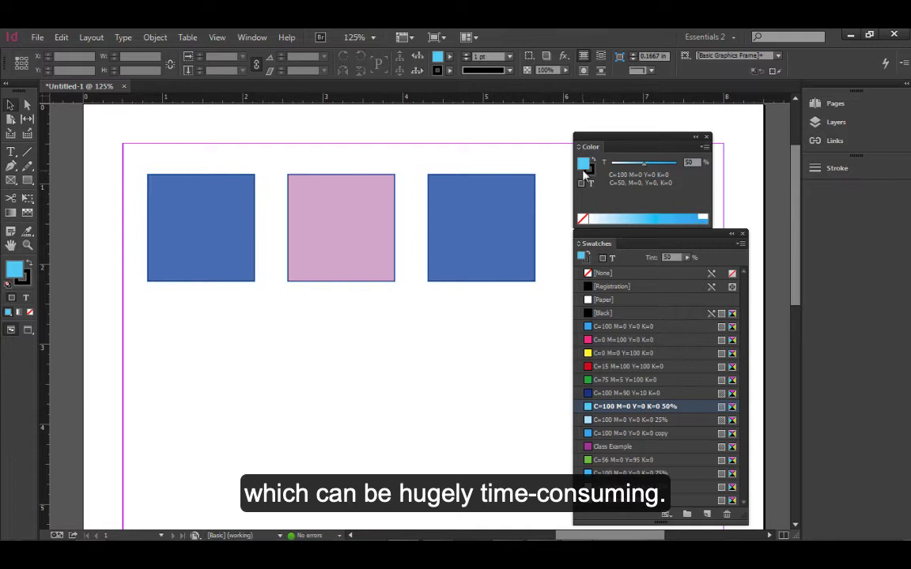
Step: Save the third square's blue fill as a new swatch, apply that swatch to the first square, and deselect it
click(487, 202)
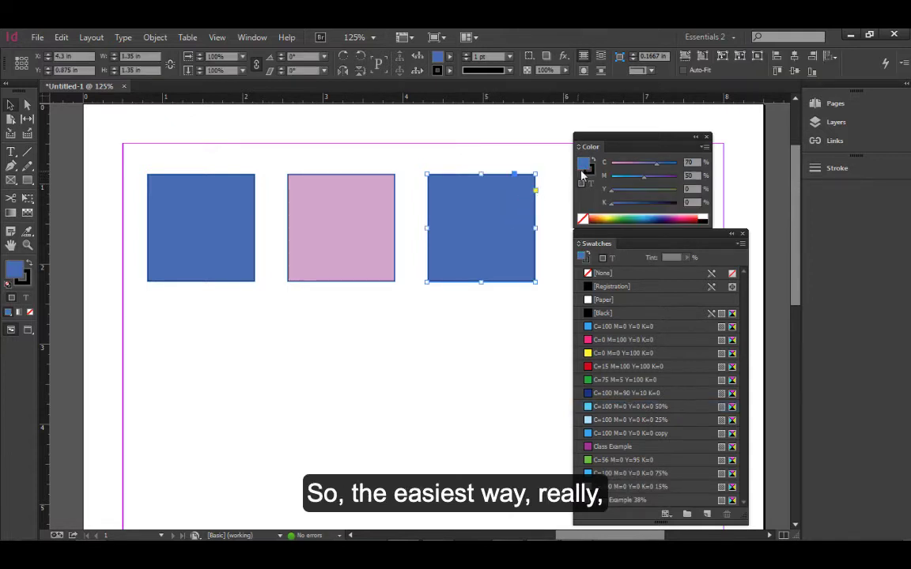
drag(583, 182, 667, 514)
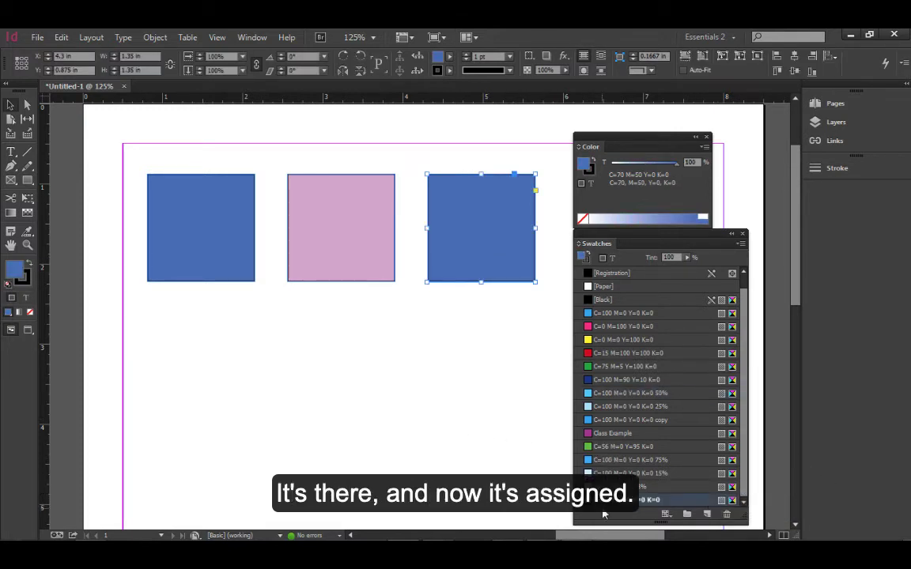
click(212, 248)
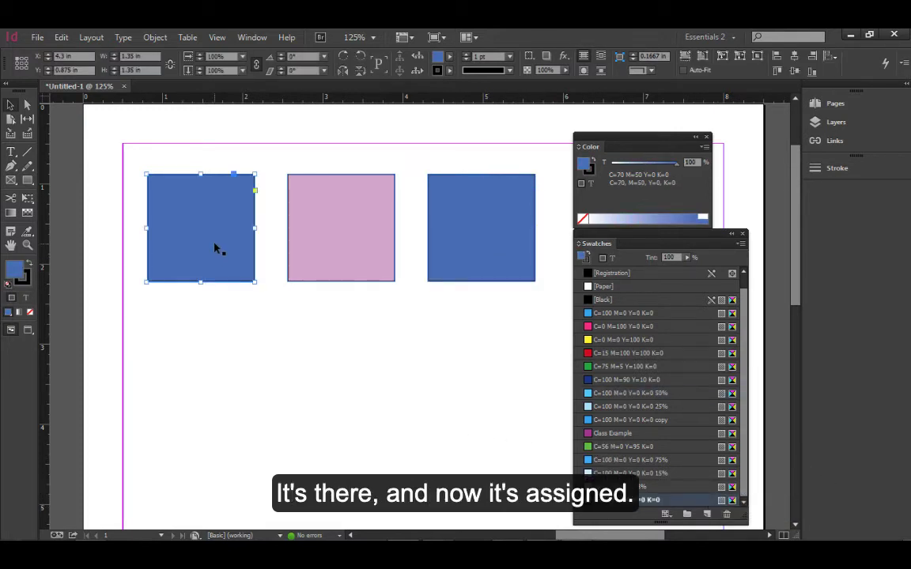
click(613, 502)
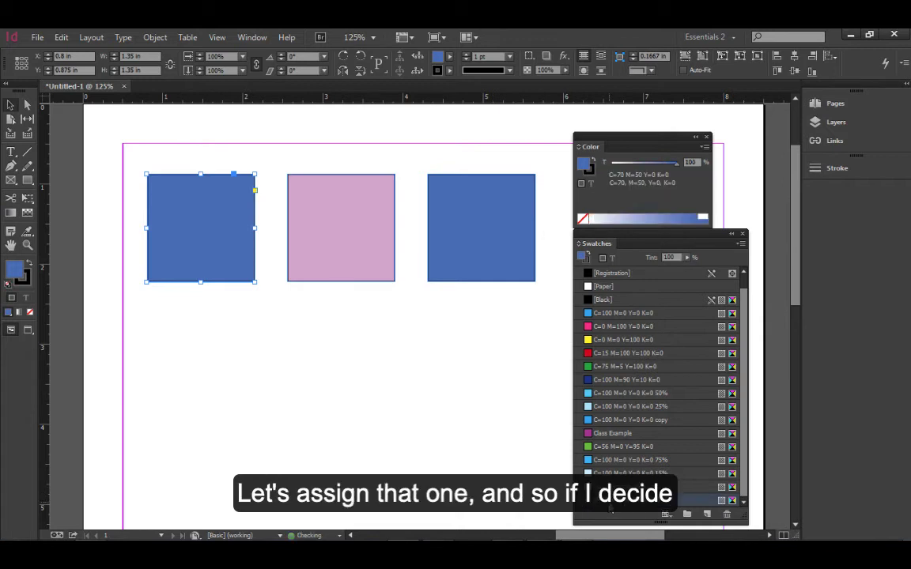
click(501, 331)
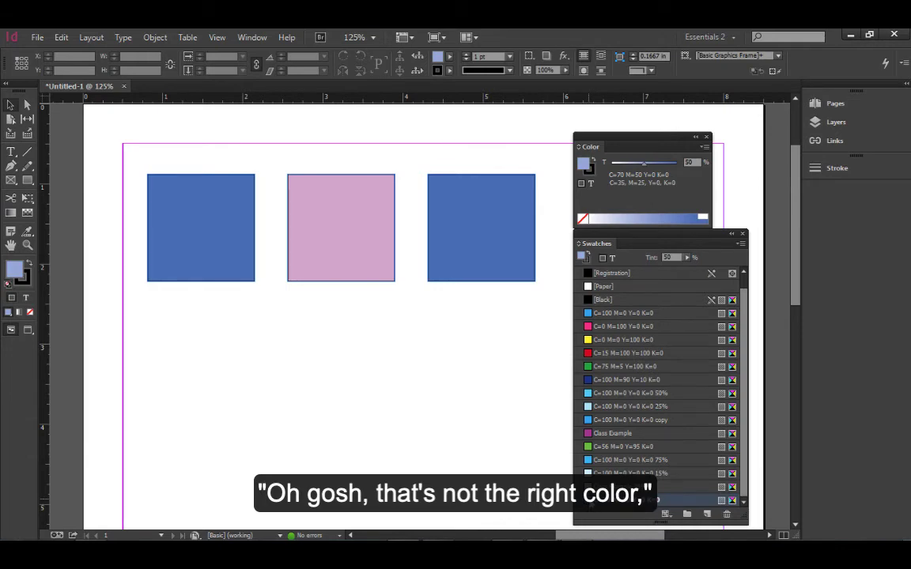
Step: Edit the C=70 M=50 Y=0 K=0 swatch, raising its magenta to 89%
double_click(613, 500)
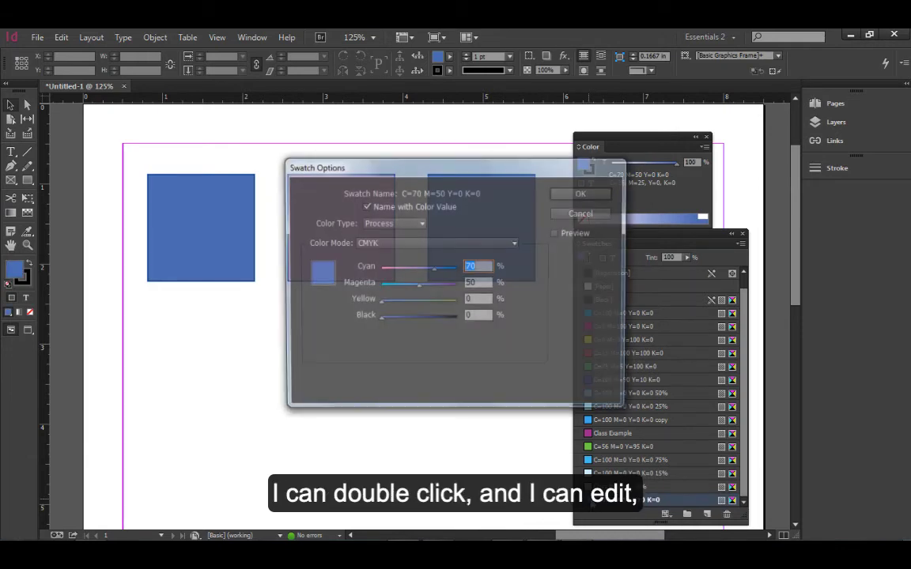
click(448, 284)
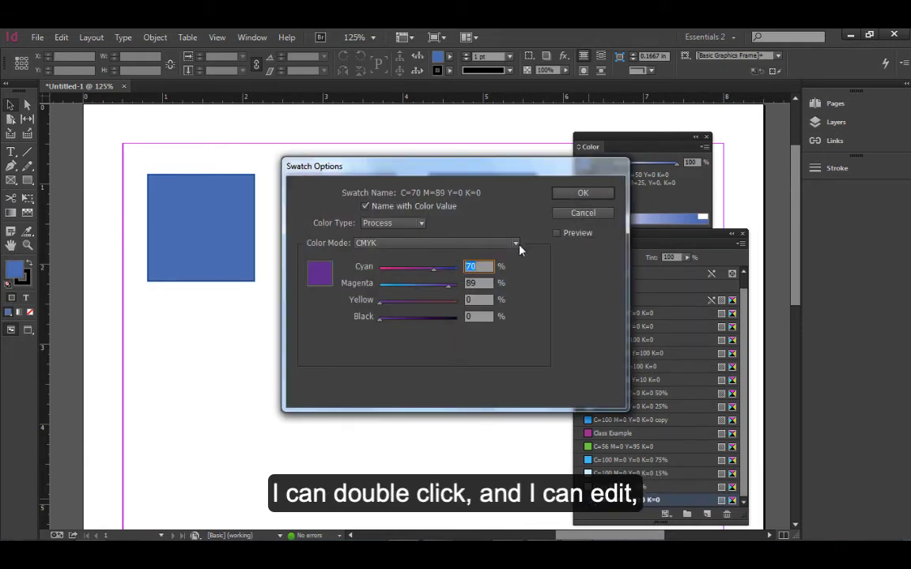
click(582, 192)
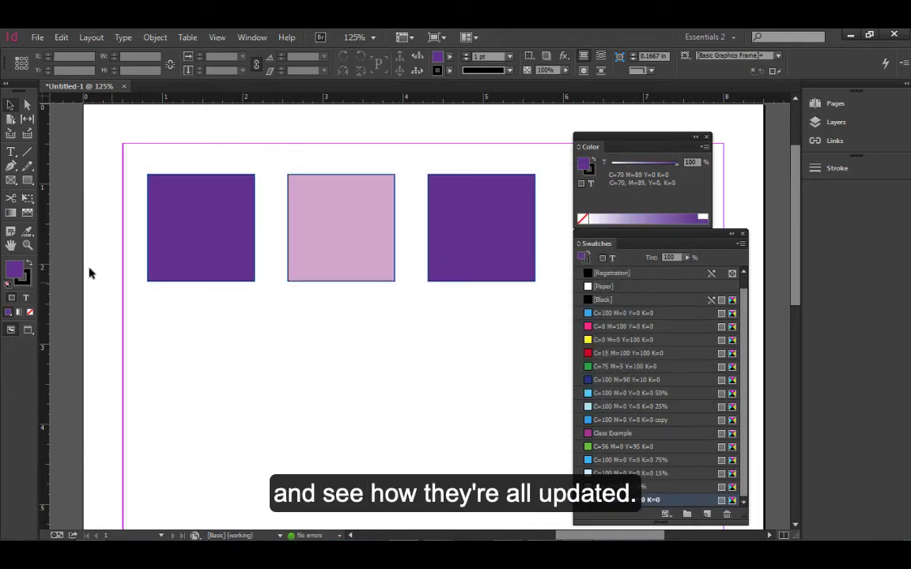